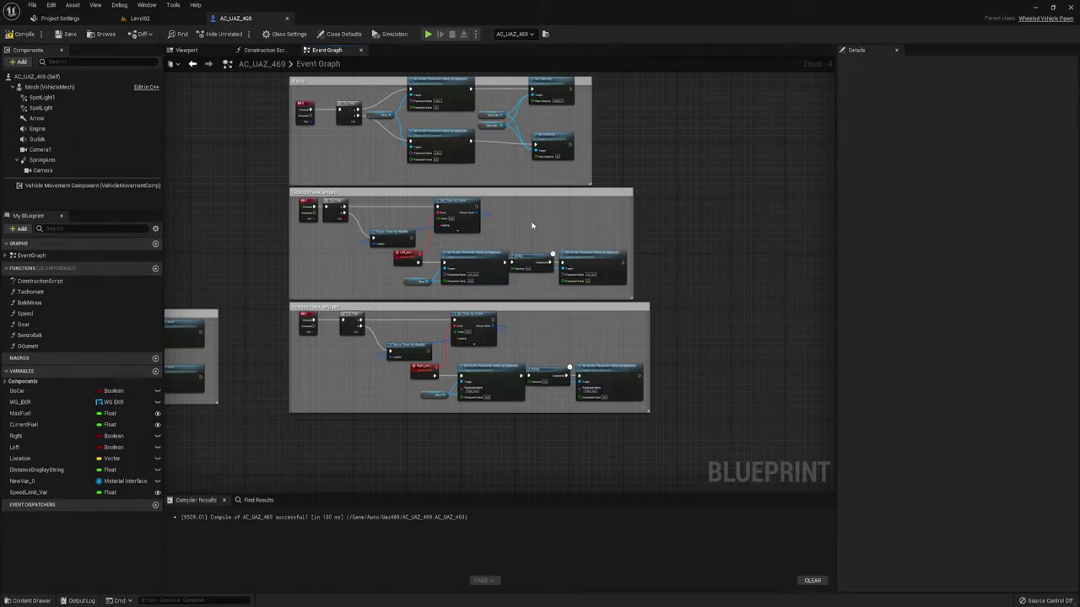
Step: Switch to Level02 and move the camera close behind the UAZ-469's rear
scroll(507, 223, up, 2)
scroll(488, 220, down, 1)
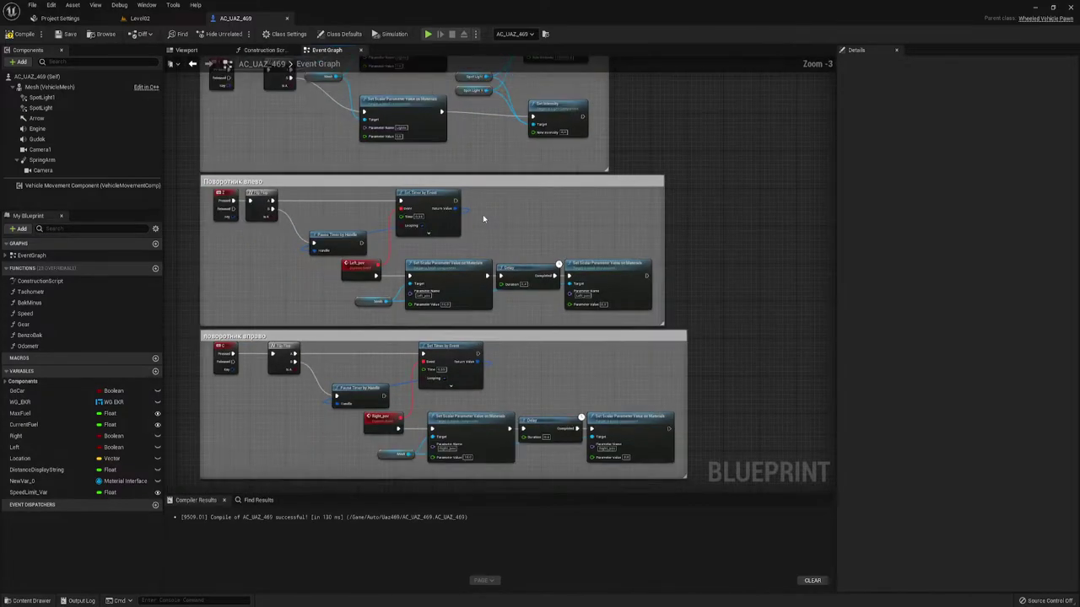
right_drag(521, 201, 559, 192)
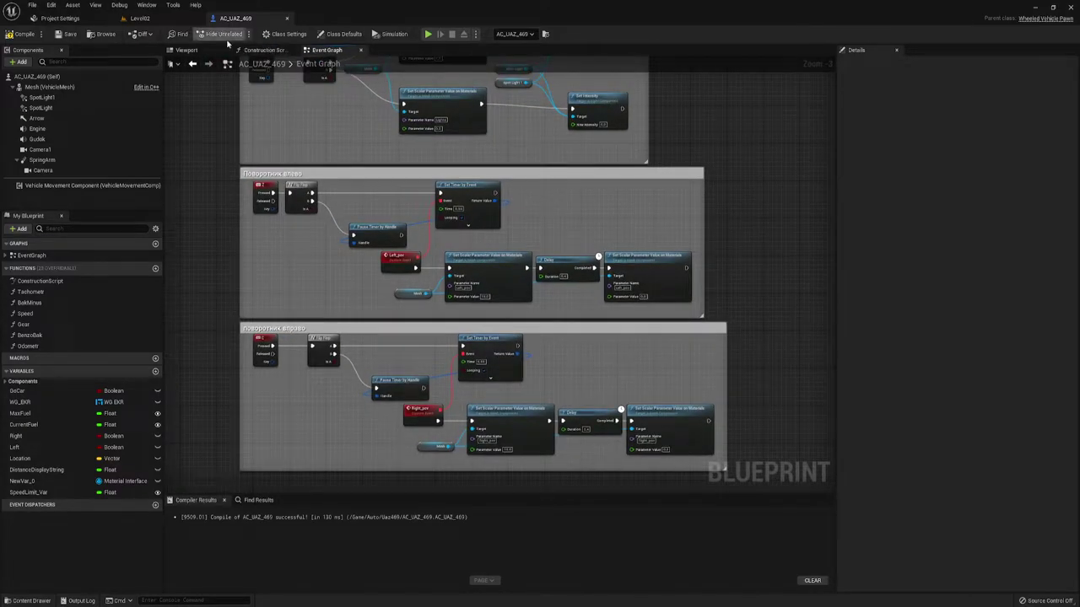
click(139, 18)
mouse_move(497, 248)
right_down()
mouse_move(459, 249)
mouse_move(493, 248)
right_up()
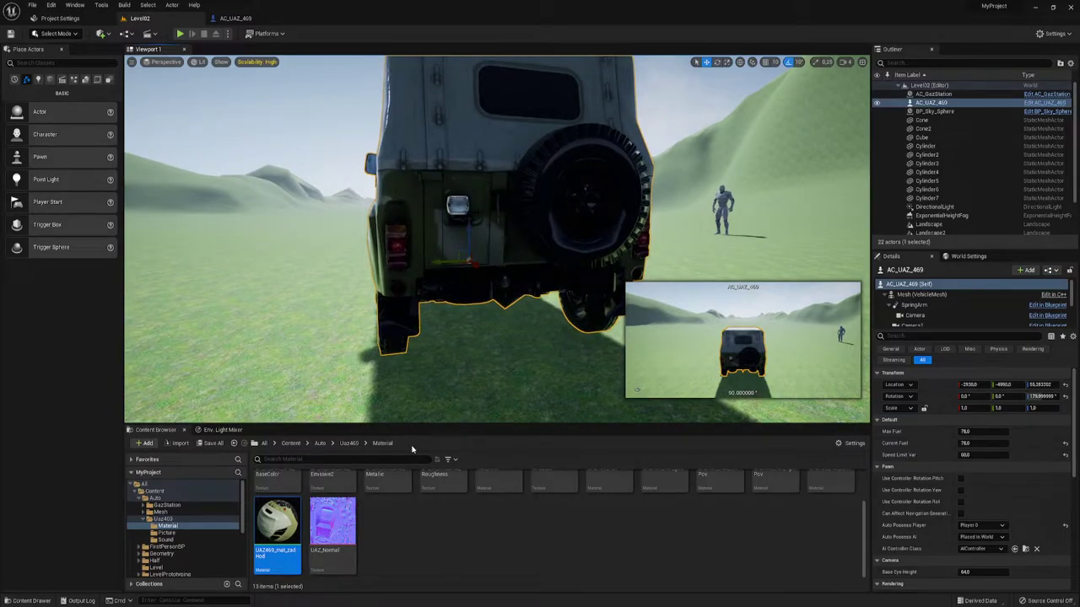
Step: Open the UAZ469_mat_zadHod material from the Content Browser
click(380, 540)
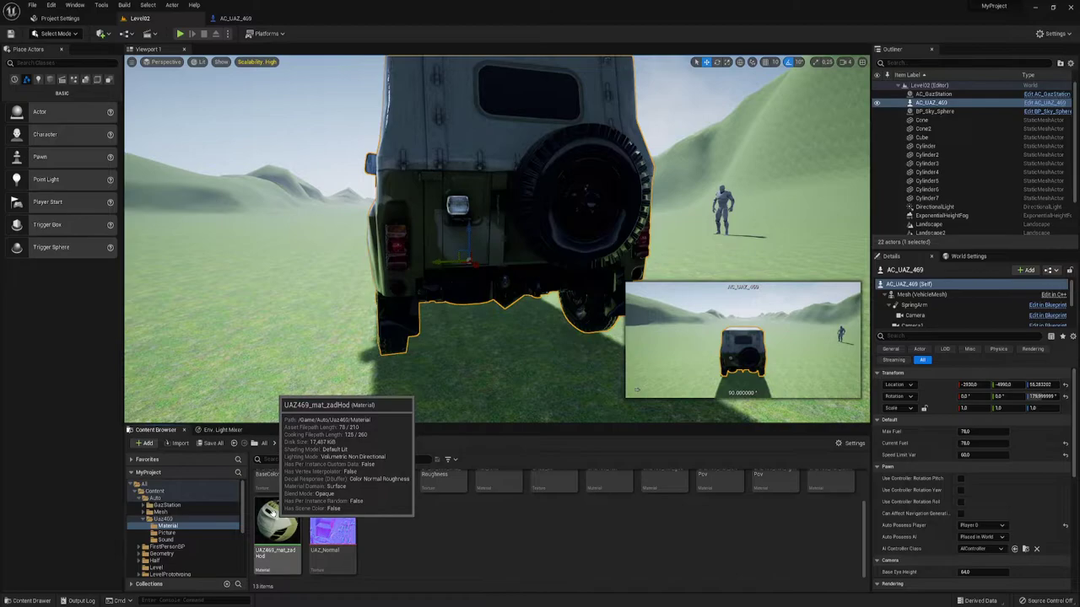
click(273, 516)
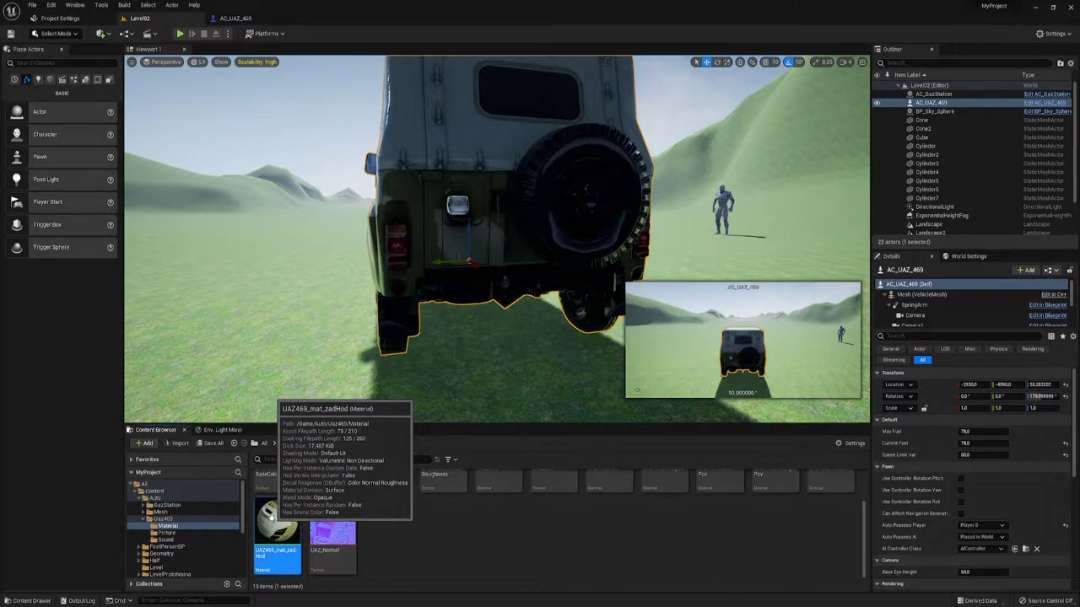
double_click(273, 515)
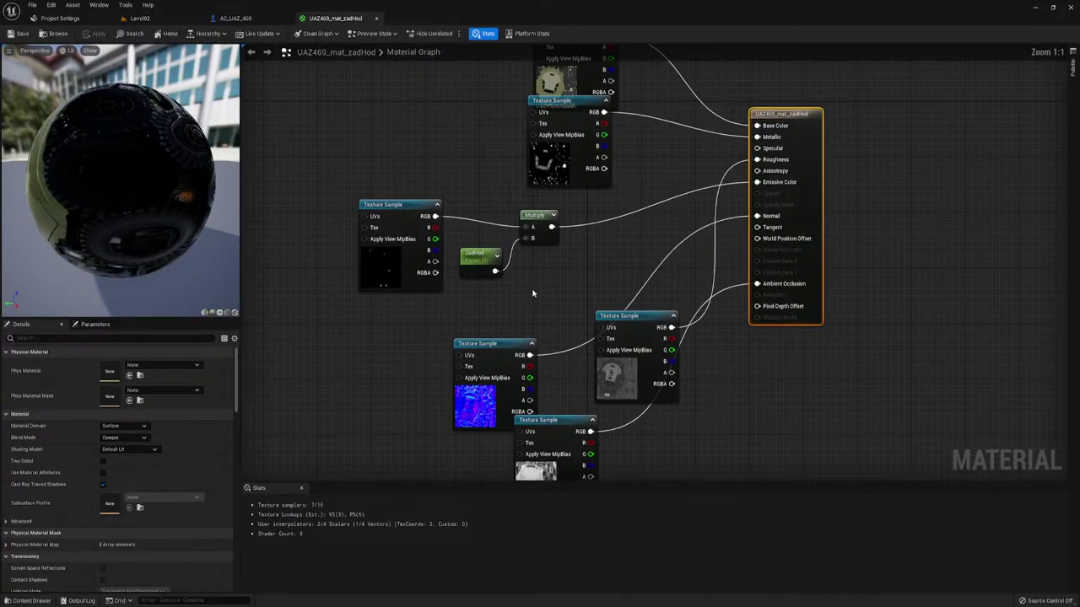
Step: Select the Texture Sample, ZadHod and Multiply nodes in the emissive chain
right_drag(533, 292, 538, 297)
drag(453, 305, 513, 251)
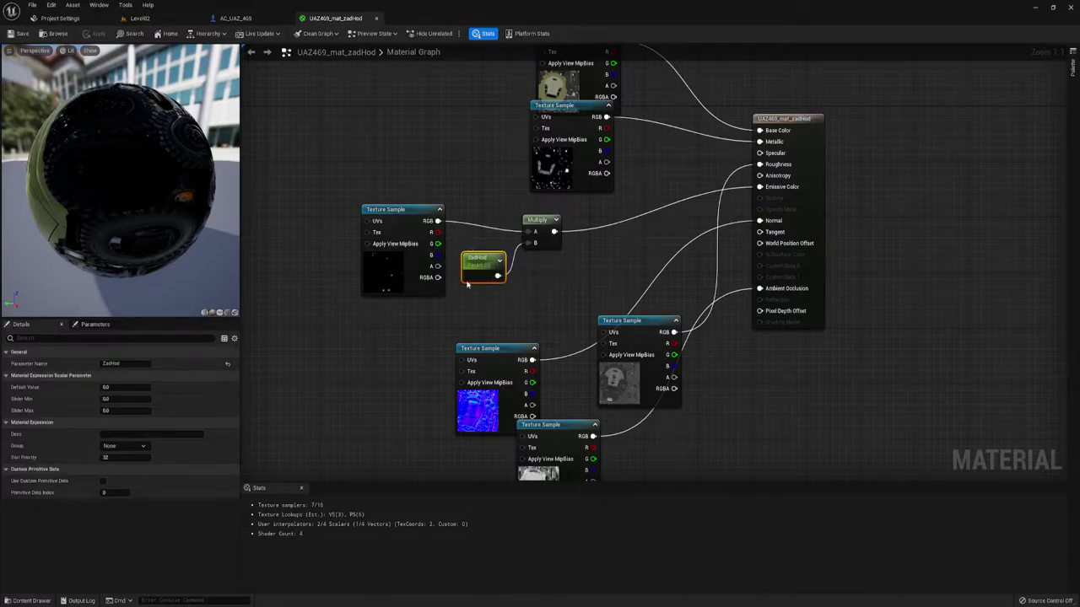
drag(455, 237, 515, 303)
drag(354, 187, 525, 282)
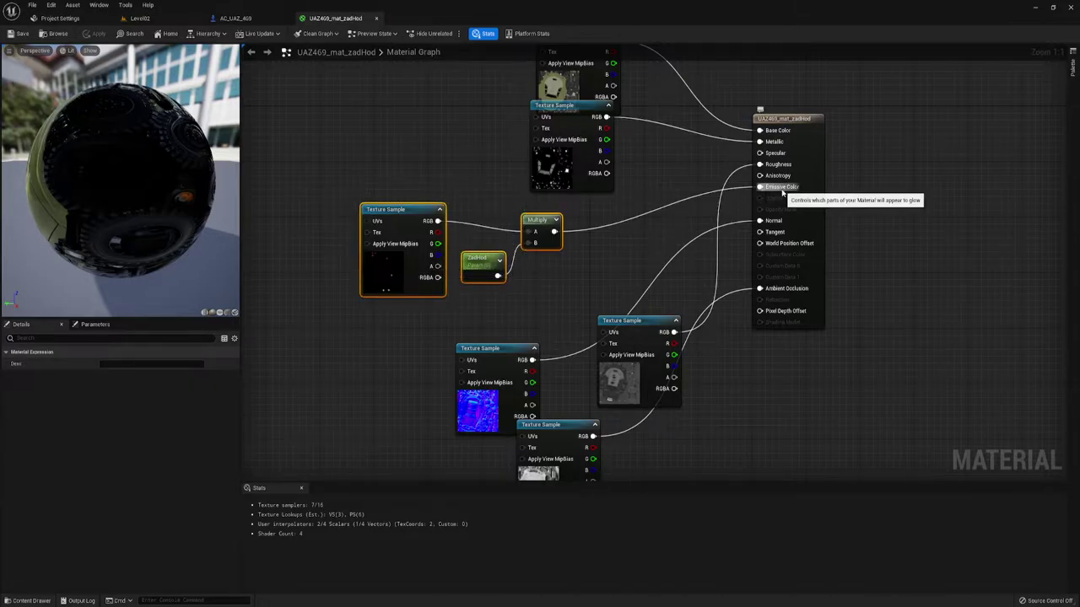
click(479, 218)
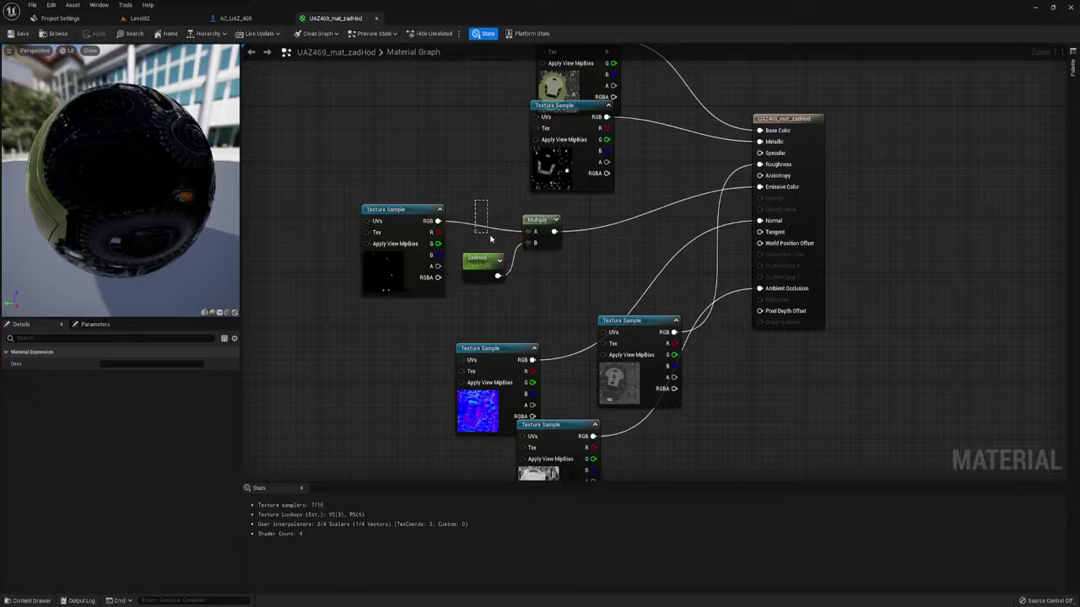
drag(419, 193, 525, 285)
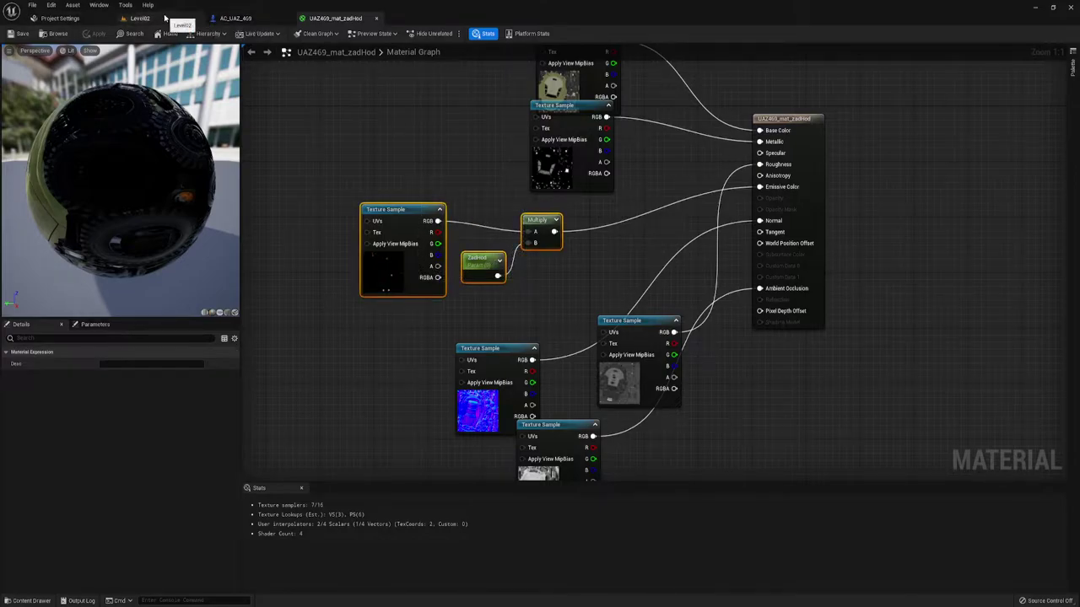
click(230, 17)
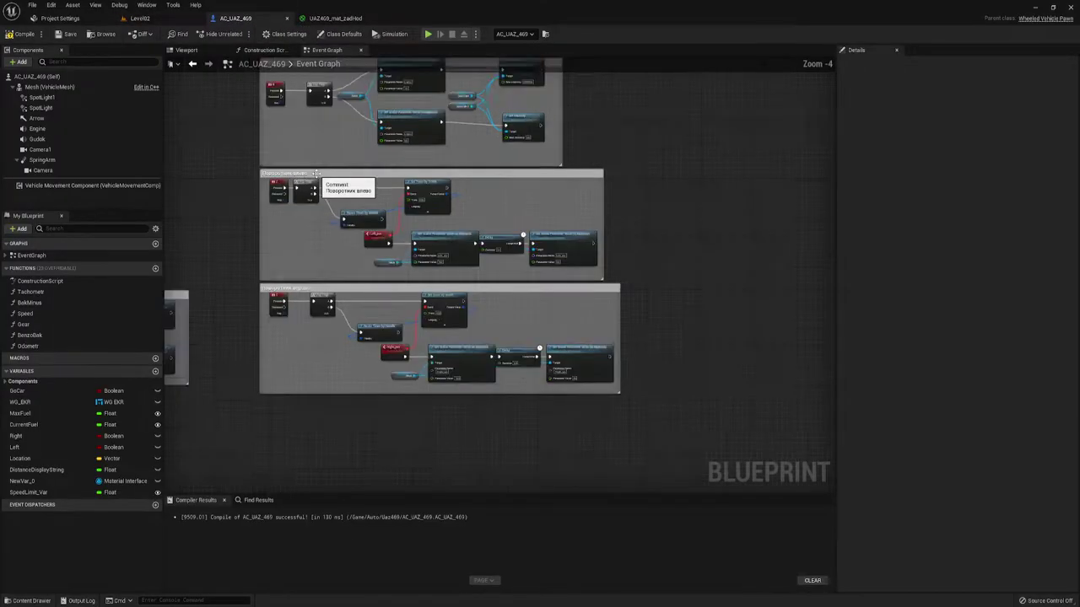
Step: Zoom out to view all Event Graph node groups, then return to Level02
scroll(316, 173, down, 1)
mouse_move(316, 172)
right_down()
mouse_move(402, 188)
mouse_move(367, 193)
right_up()
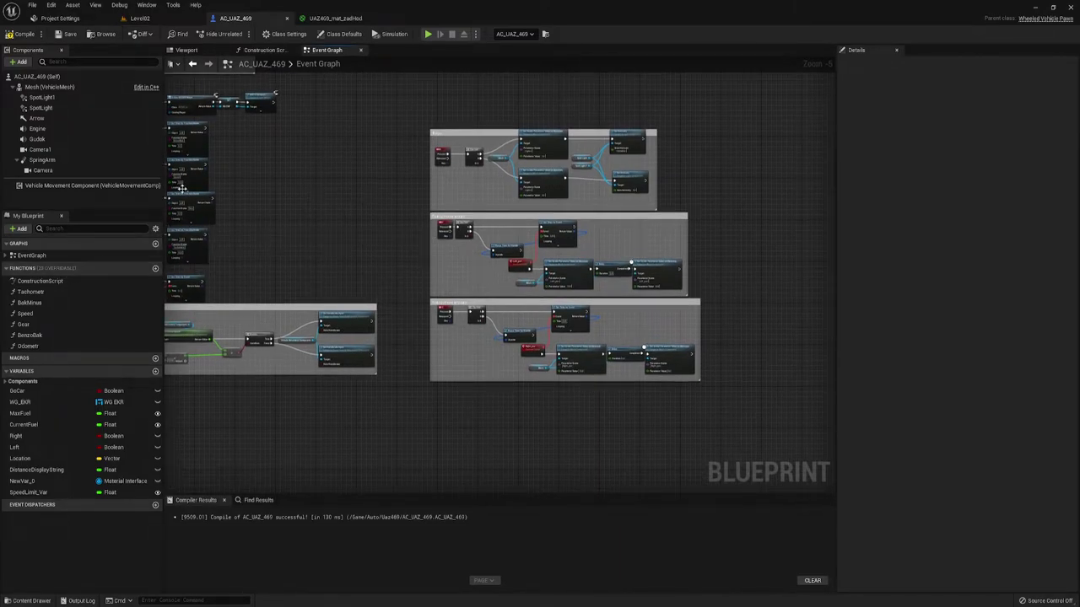
click(143, 19)
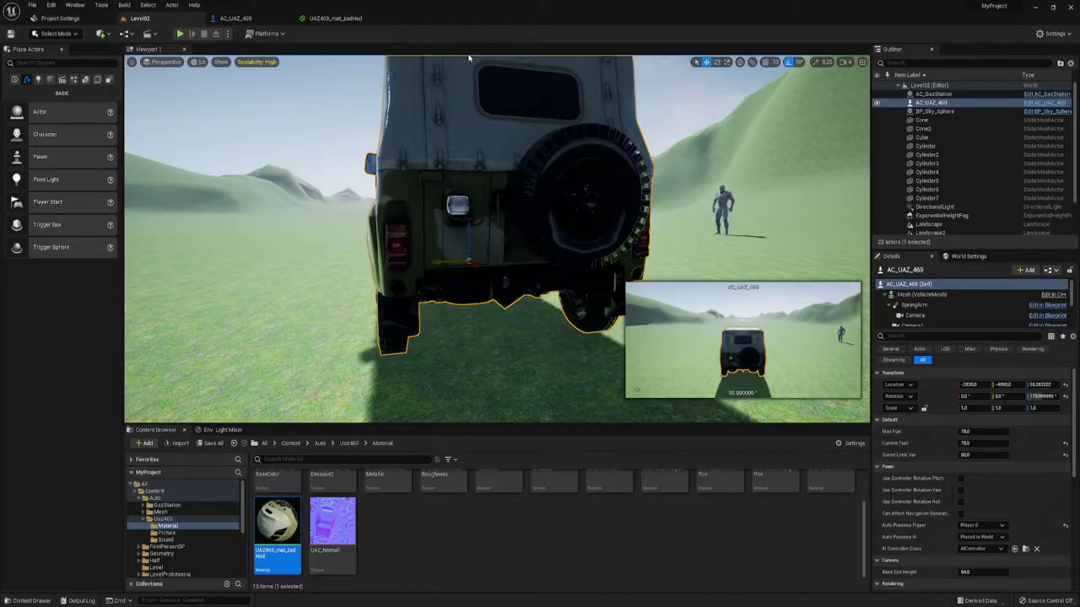
Step: Play Level02 to test-drive the UAZ-469 with its speedometer HUD, then stop
click(180, 33)
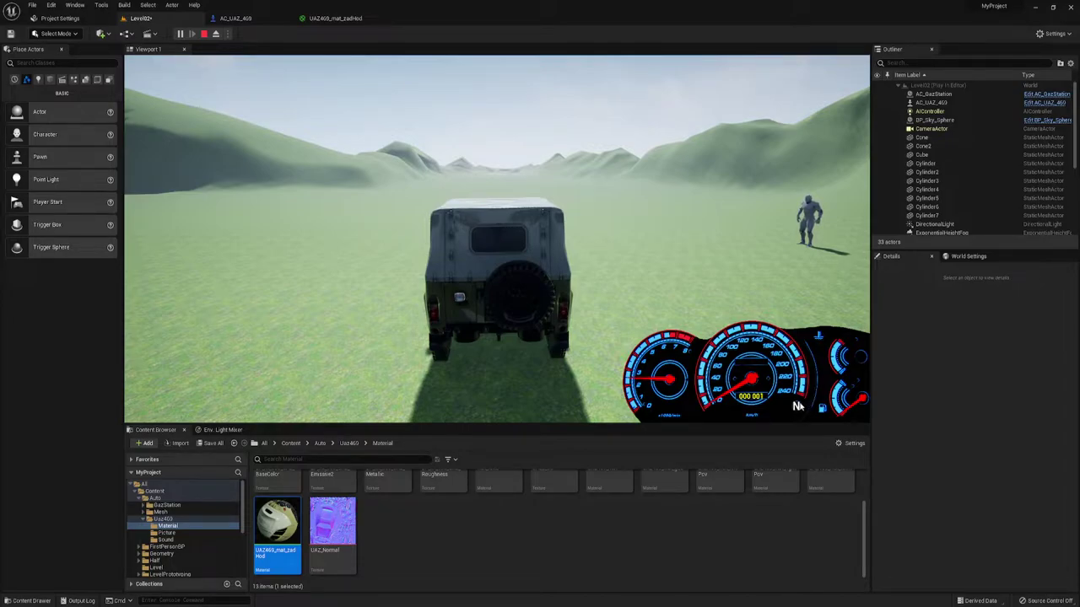
click(205, 34)
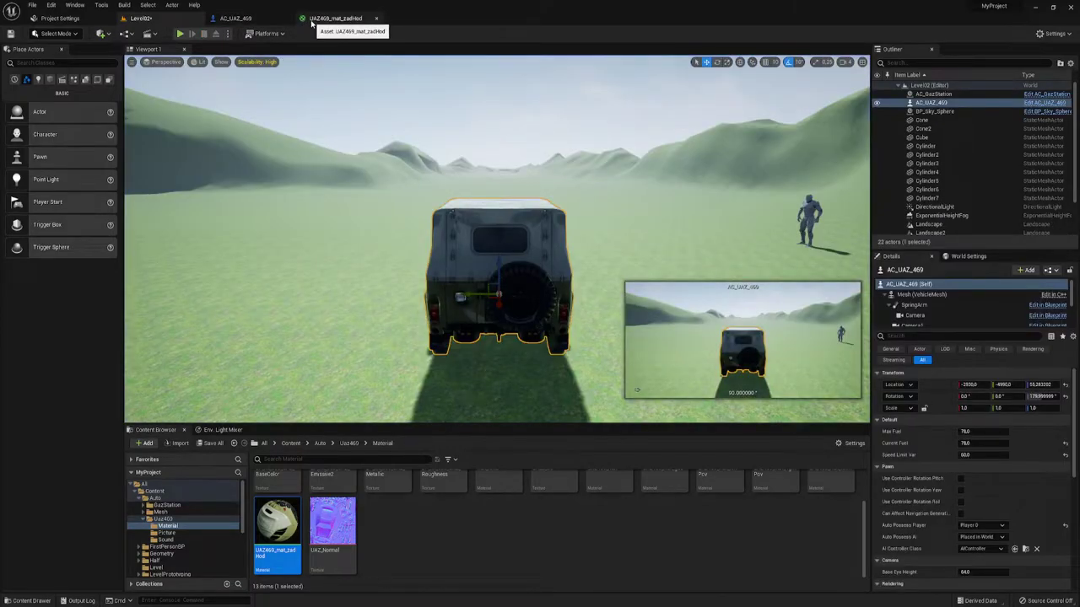
Step: Back in the AC_UAZ_469 Event Graph, select the Gear function in My Blueprint
click(235, 17)
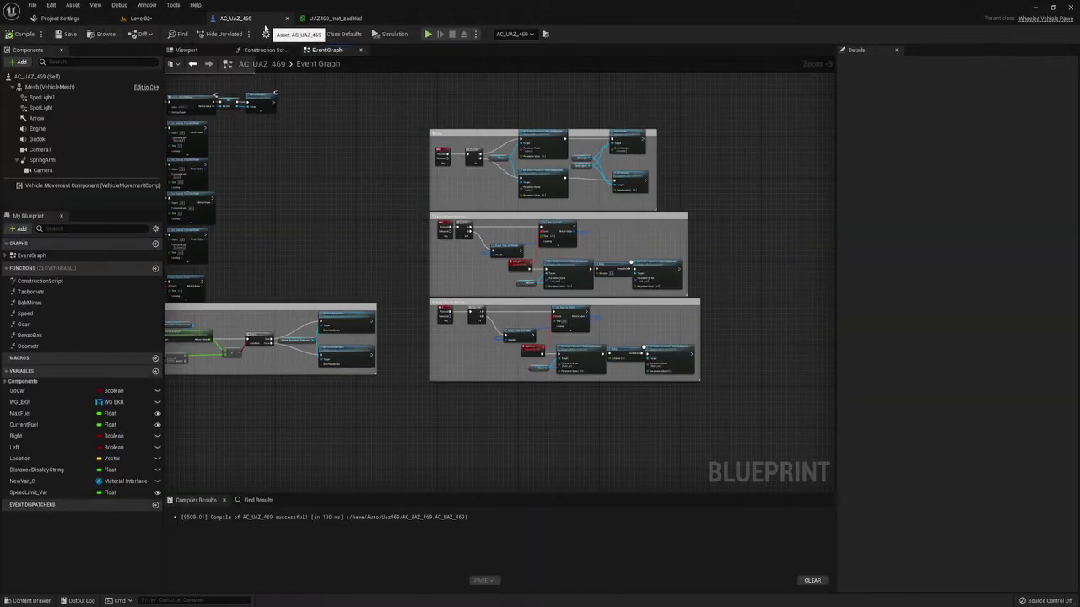
right_drag(378, 361, 458, 353)
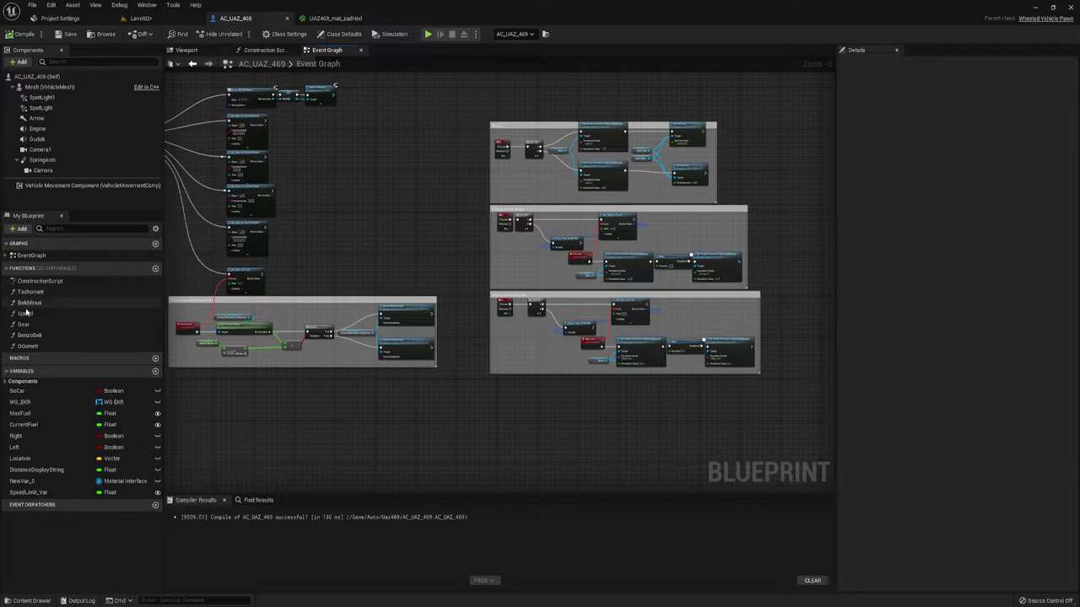
click(23, 325)
Step: Open the Gear function graph and select the текущая передача comment block
double_click(24, 325)
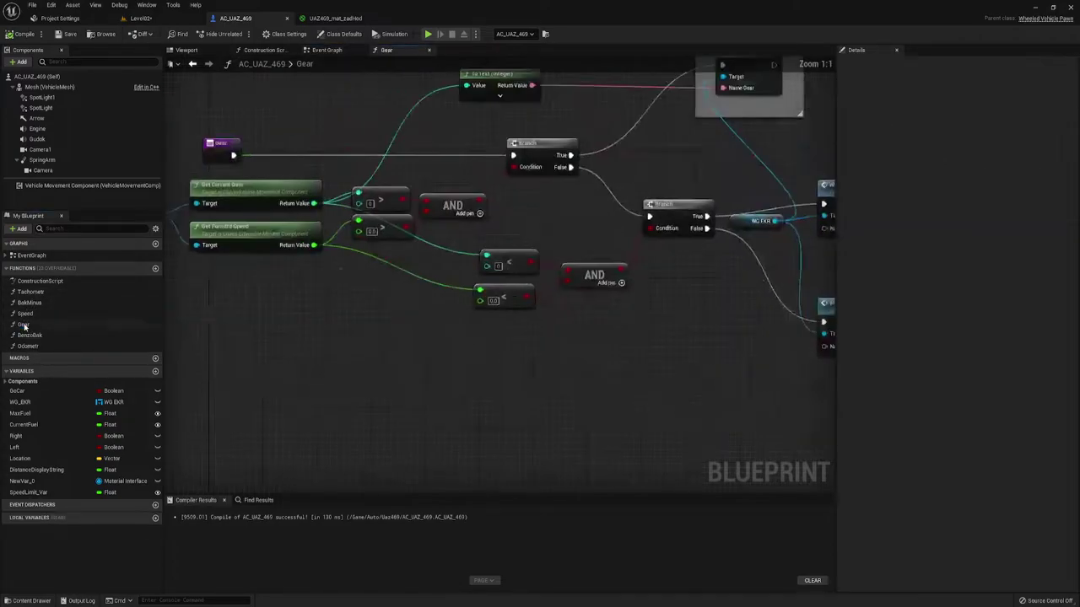
right_drag(582, 208, 517, 190)
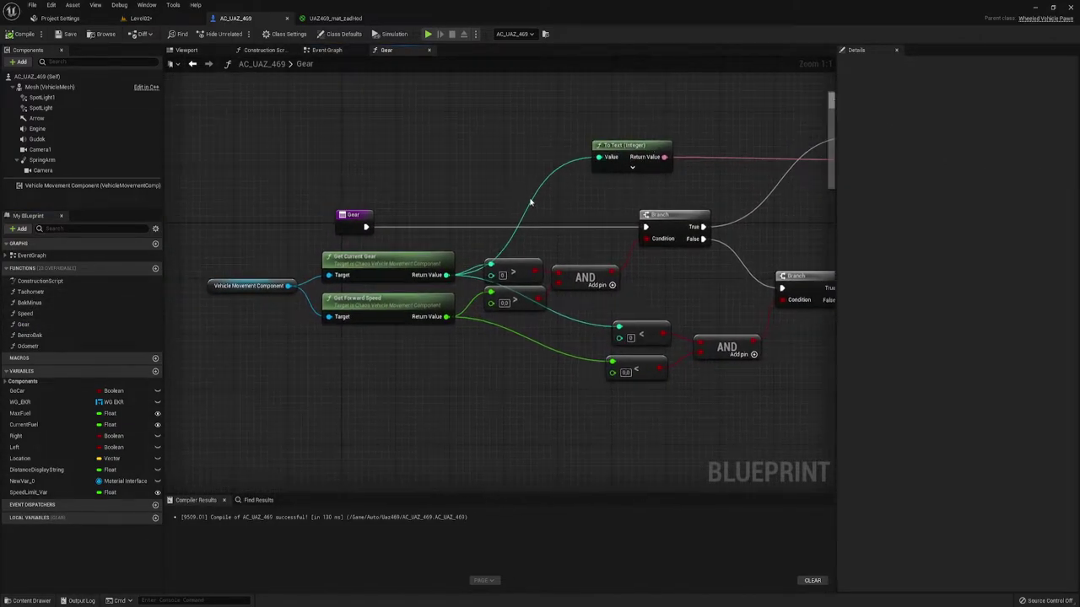
scroll(517, 190, down, 1)
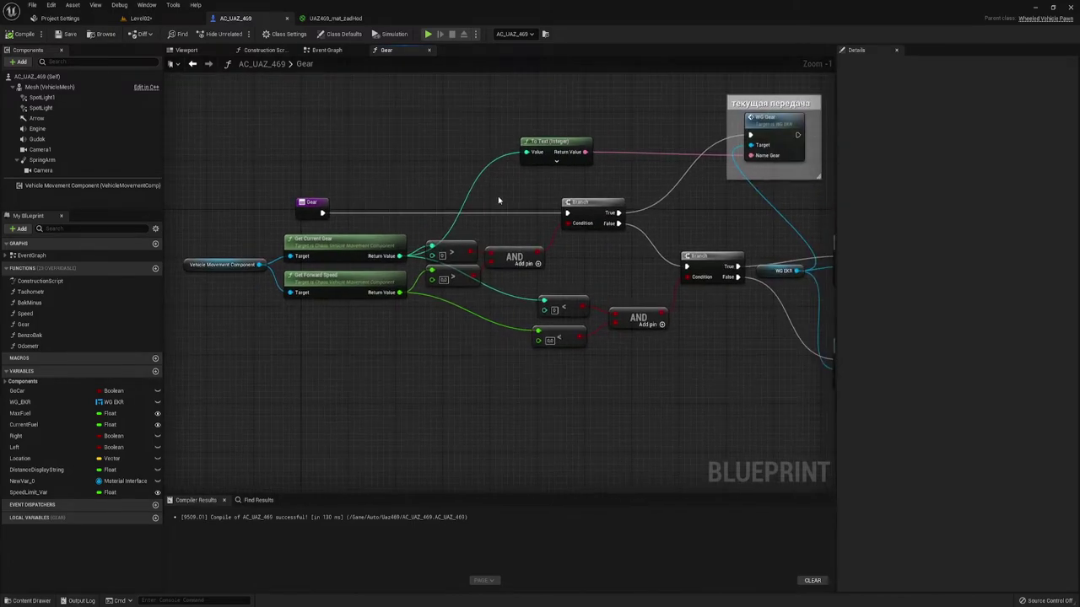
scroll(521, 195, down, 1)
right_drag(526, 199, 349, 192)
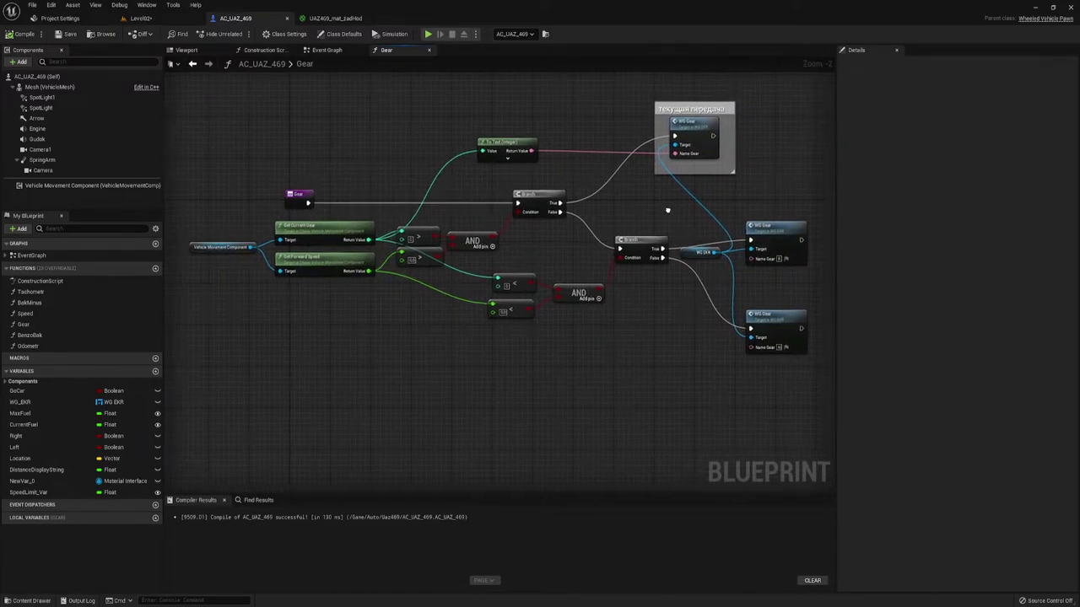
drag(649, 173, 498, 86)
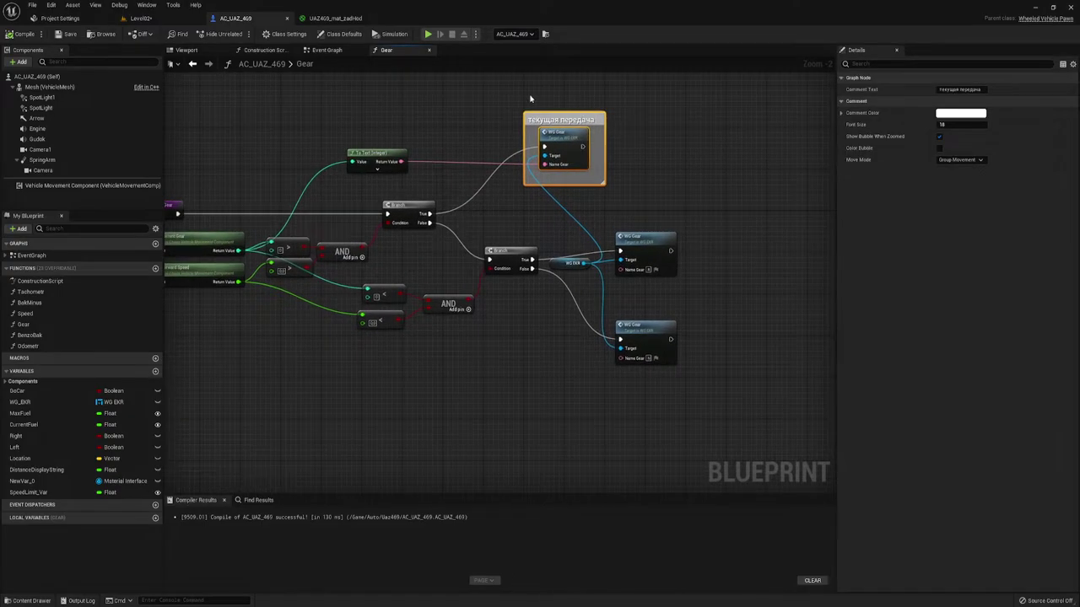
mouse_move(494, 98)
mouse_down()
mouse_move(699, 211)
mouse_move(653, 203)
mouse_up()
Step: Select the comment together with the WG Gear nodes and WG EKR
right_drag(549, 218, 594, 204)
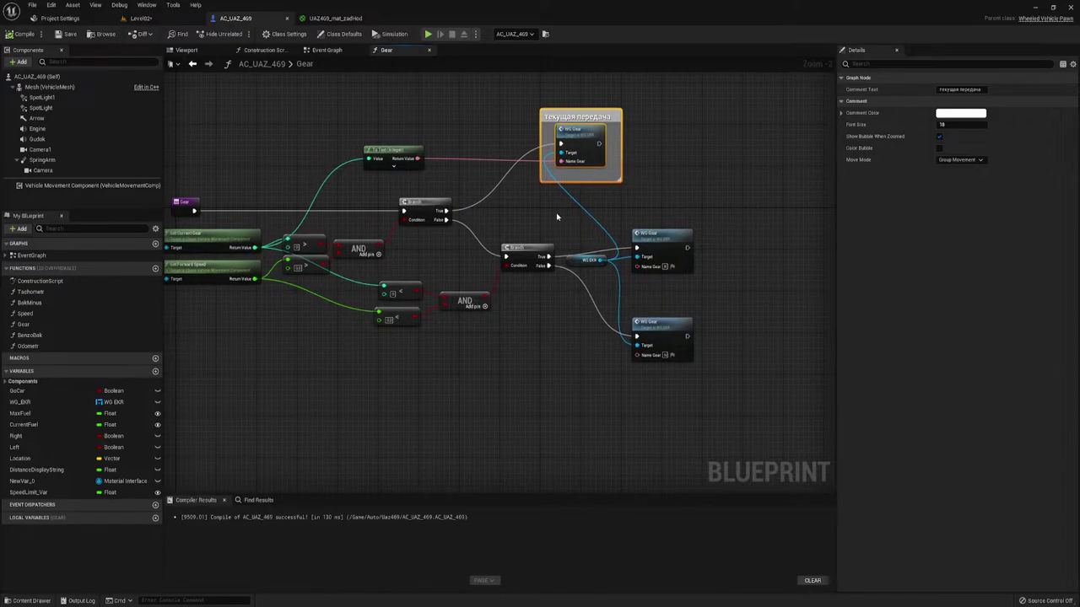
right_drag(456, 162, 538, 185)
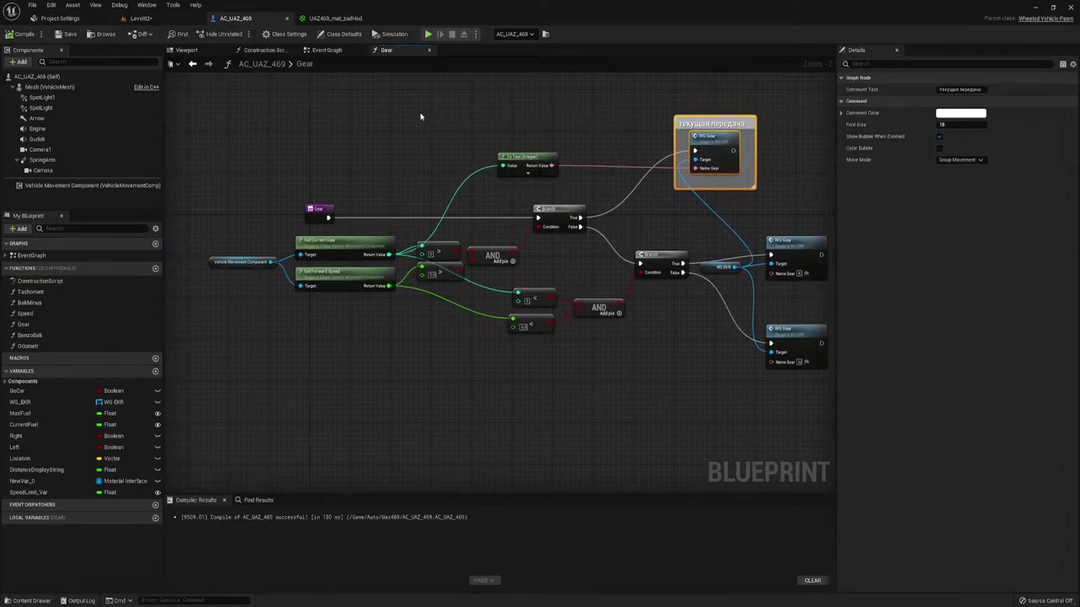
mouse_move(595, 278)
right_down()
mouse_move(494, 245)
mouse_move(425, 258)
right_up()
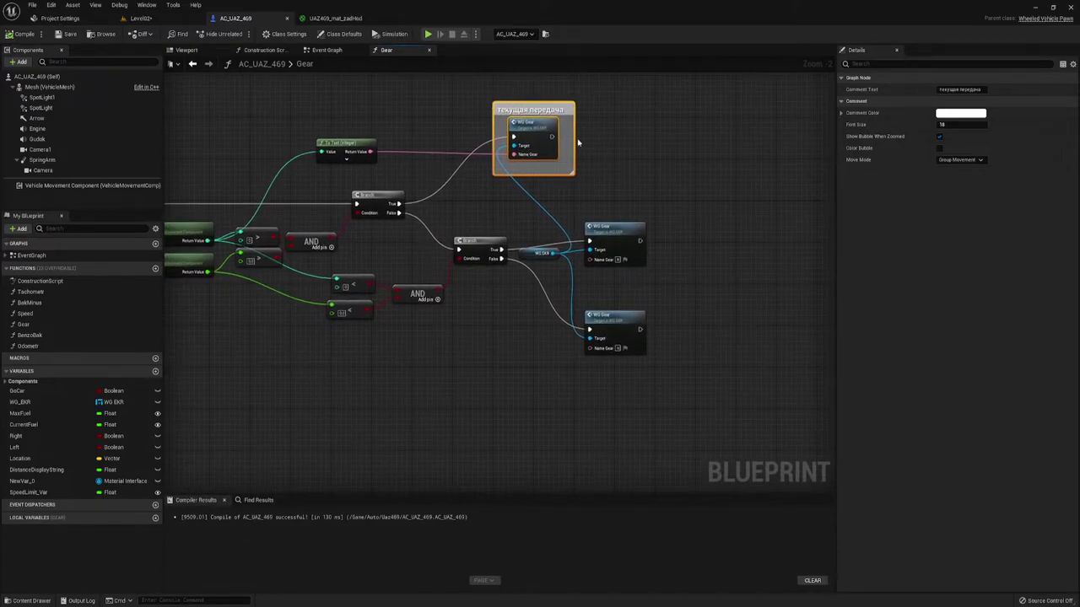
drag(690, 372, 534, 81)
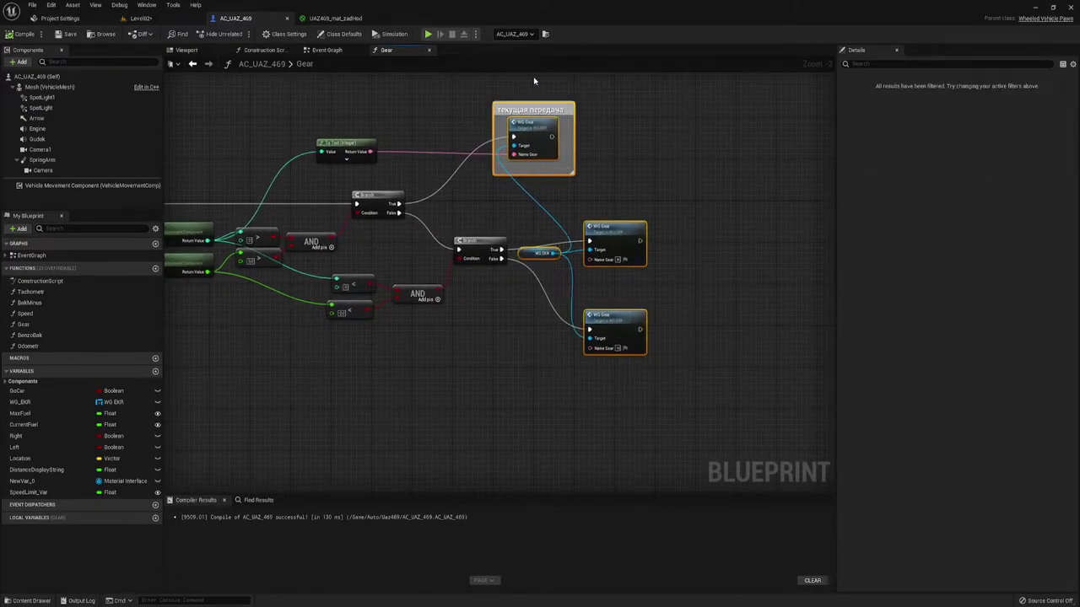
Step: Clear the selection and zoom in on the Event Graph's поворотник вправо group
scroll(592, 192, up, 1)
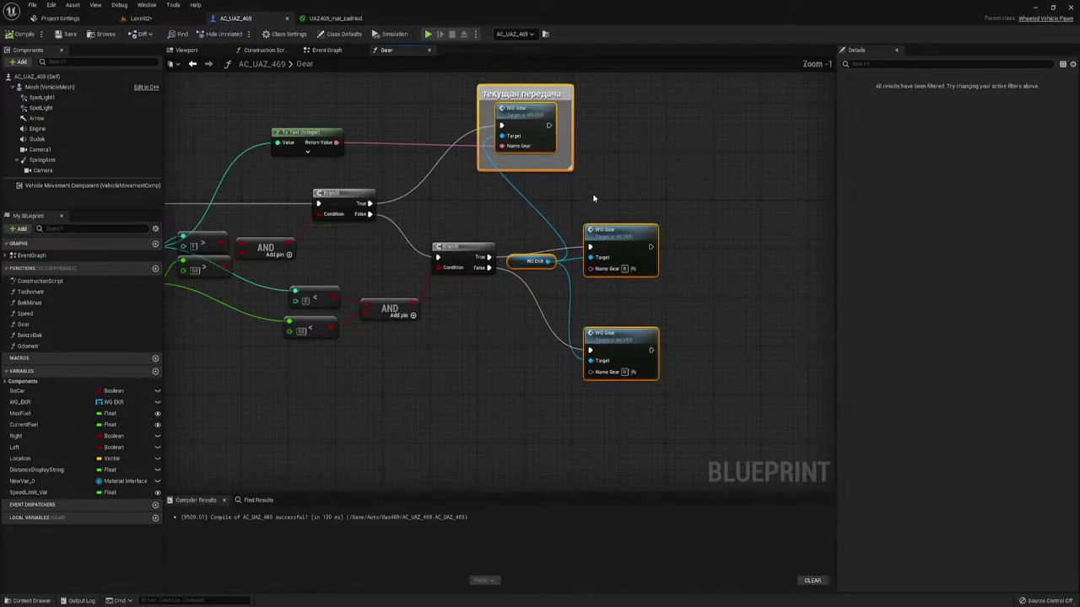
mouse_move(633, 150)
right_down()
mouse_move(703, 144)
mouse_move(671, 138)
right_up()
click(586, 170)
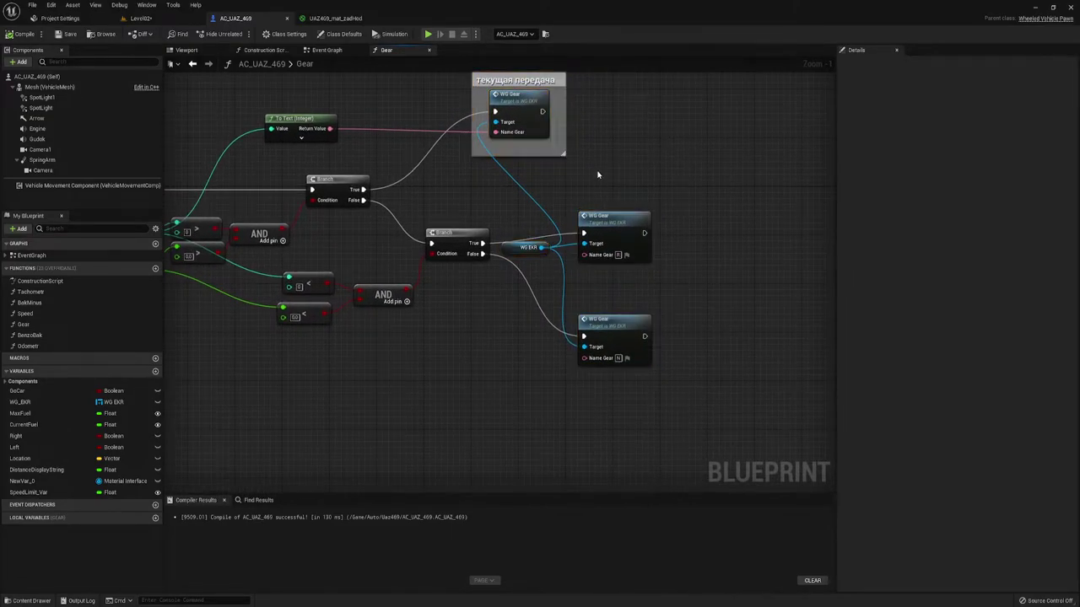
right_drag(598, 174, 610, 169)
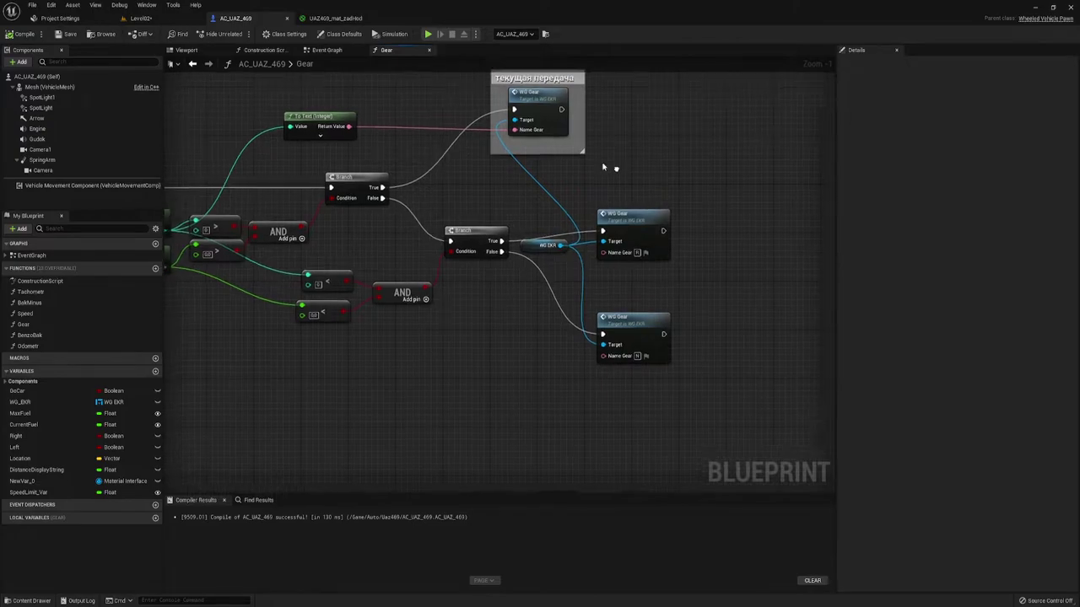
click(325, 50)
scroll(628, 296, up, 3)
Step: Copy the Mesh getter with its Set Scalar Parameter Value on Materials node
scroll(620, 283, up, 2)
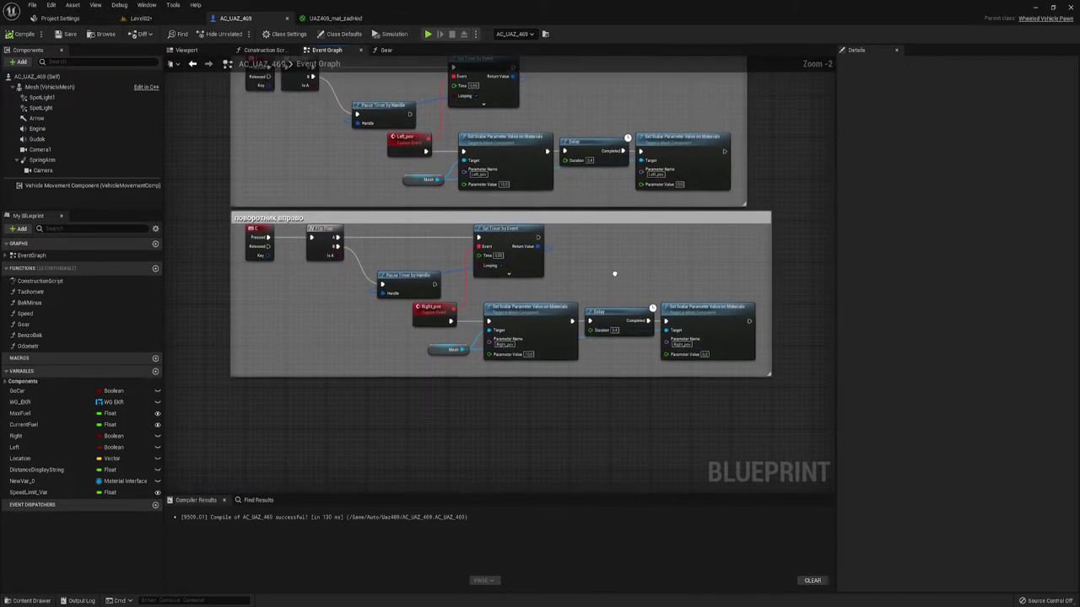
scroll(615, 272, up, 2)
drag(479, 314, 539, 293)
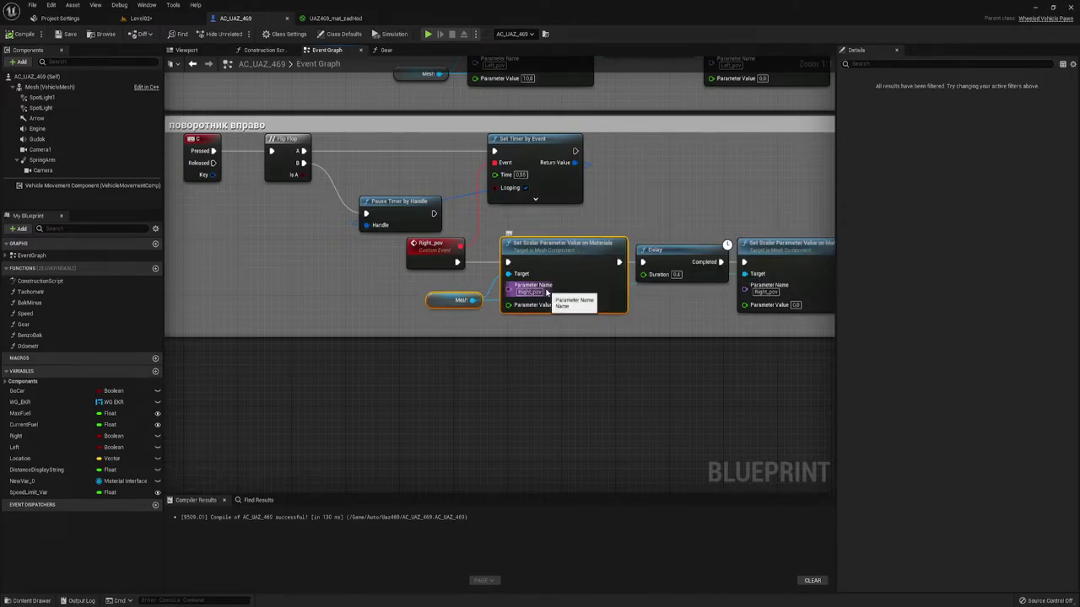
click(387, 50)
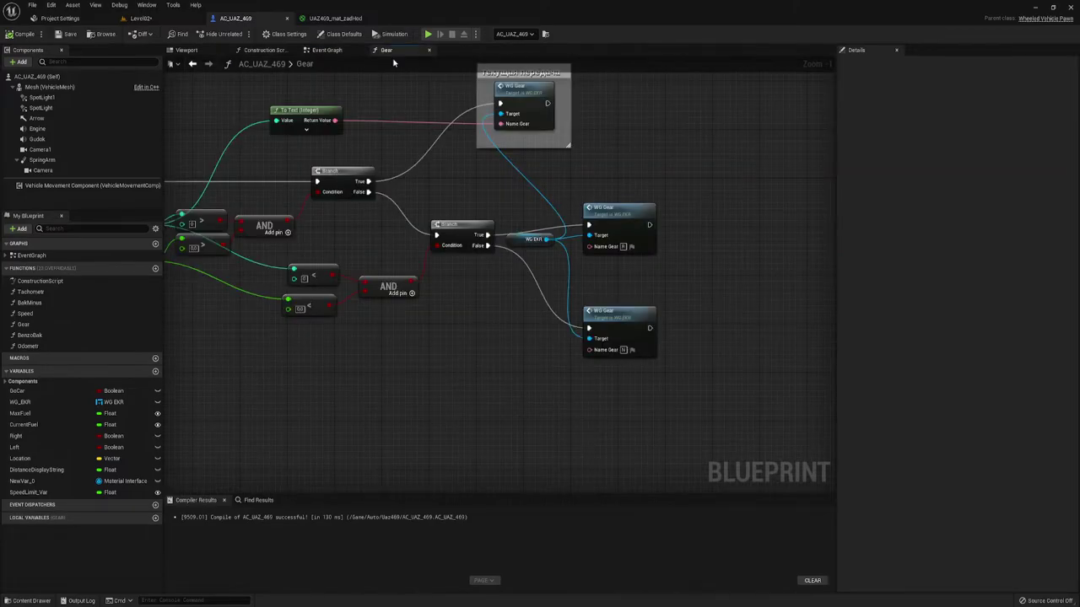
right_drag(664, 289, 517, 278)
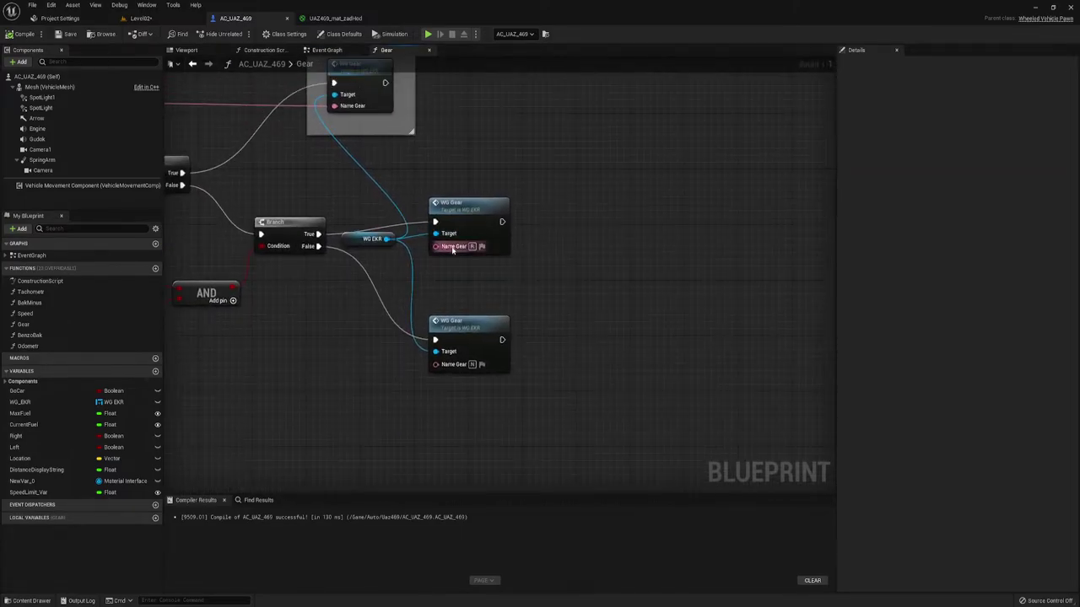
Step: Paste a Mesh-targeted Set Scalar node beside the upper WG Gear node
click(494, 240)
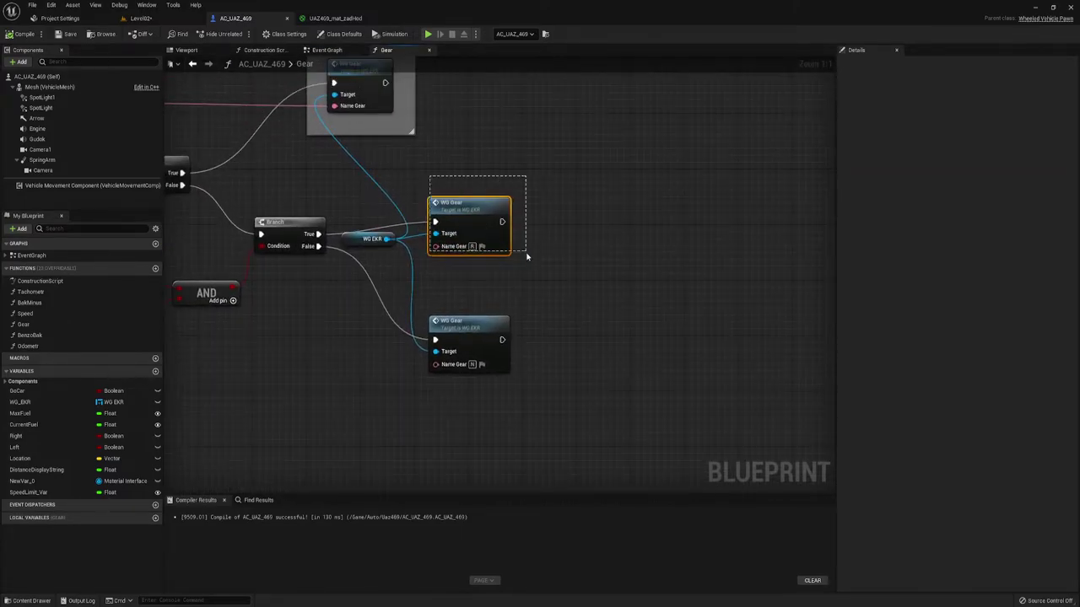
key(ctrl+v)
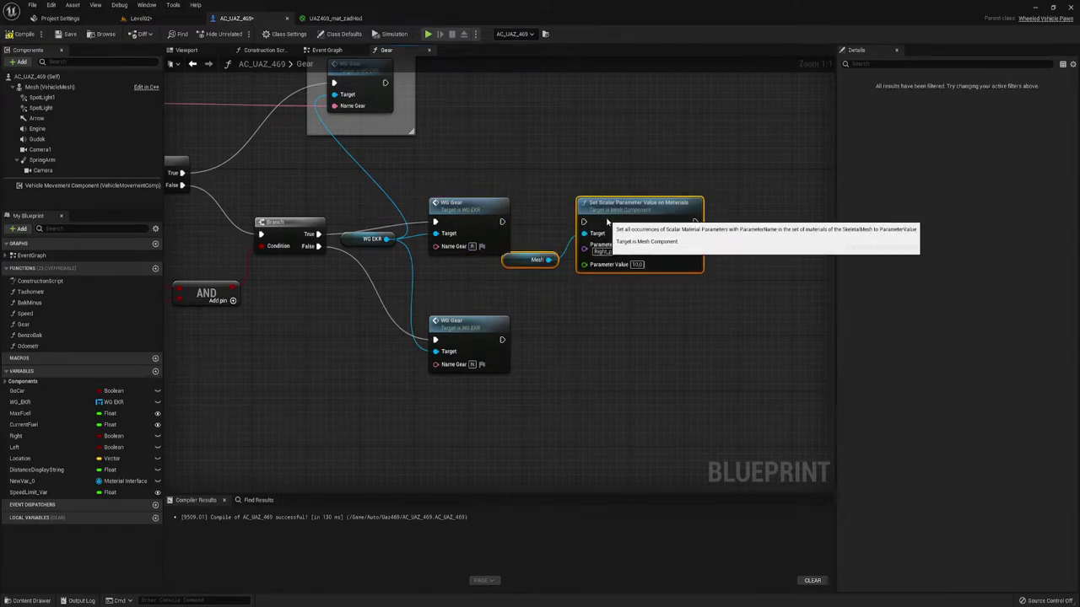
right_drag(428, 328, 461, 268)
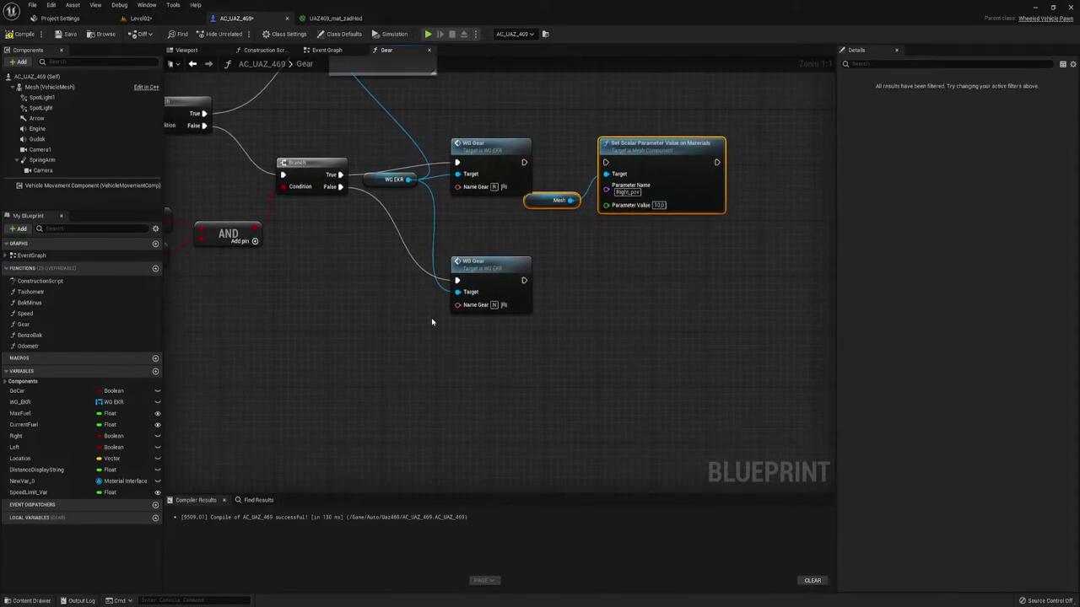
Step: Paste another Set Scalar node beside the lower WG Gear, then wire the upper WG Gear's exec into its own
drag(432, 322, 699, 236)
right_drag(480, 81, 459, 205)
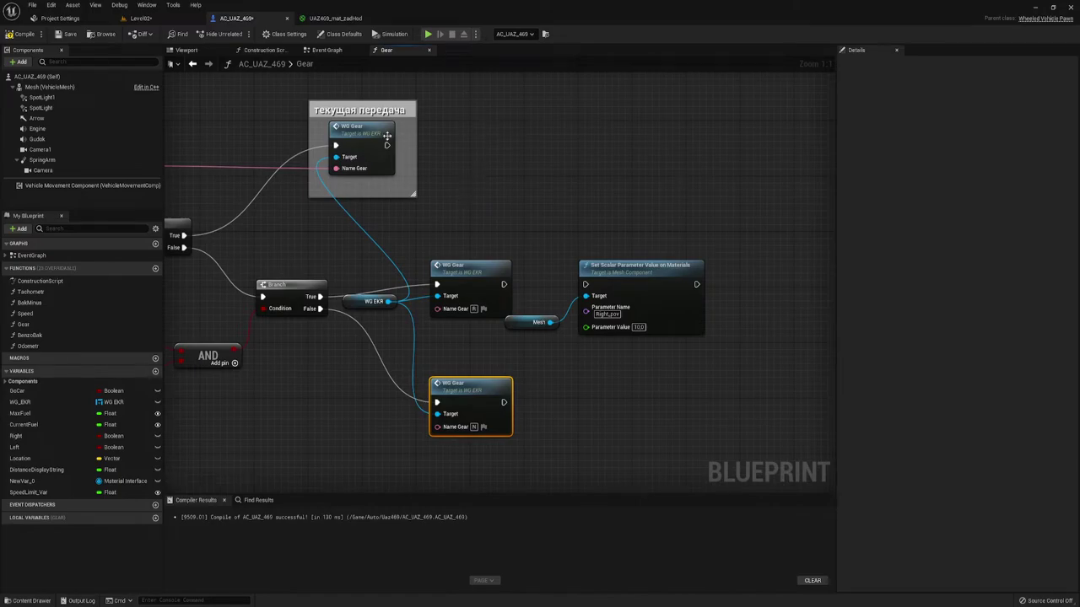
right_drag(532, 200, 504, 152)
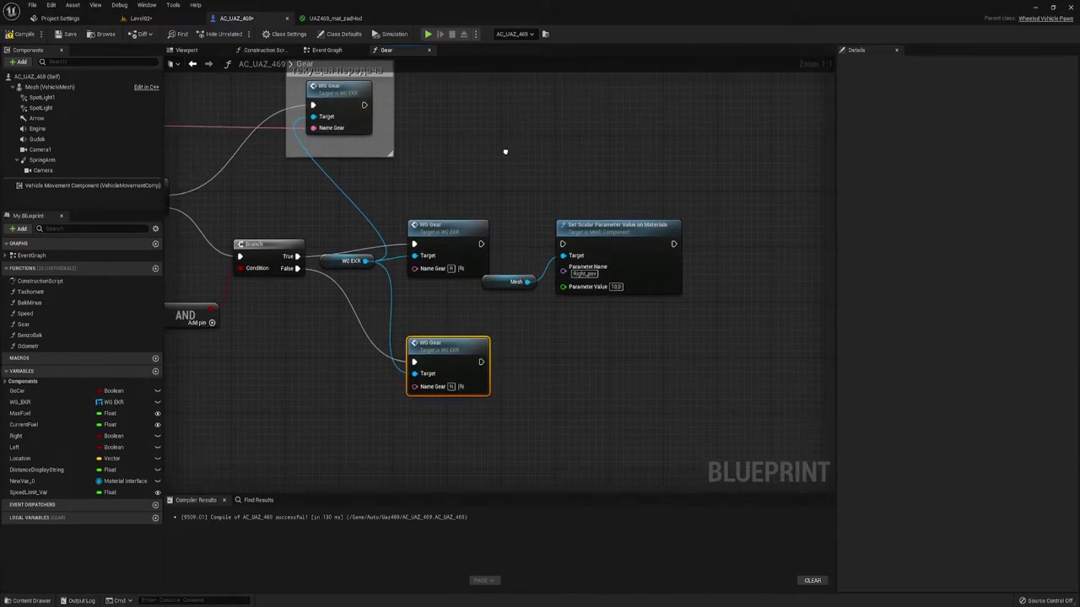
right_drag(484, 337, 465, 280)
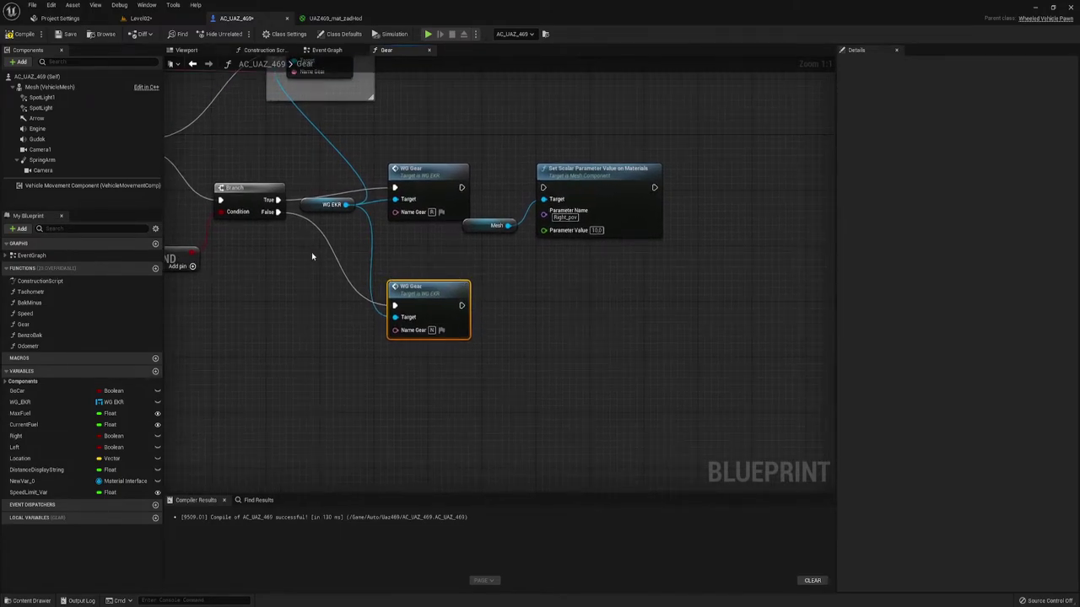
drag(312, 256, 534, 379)
right_drag(586, 320, 585, 373)
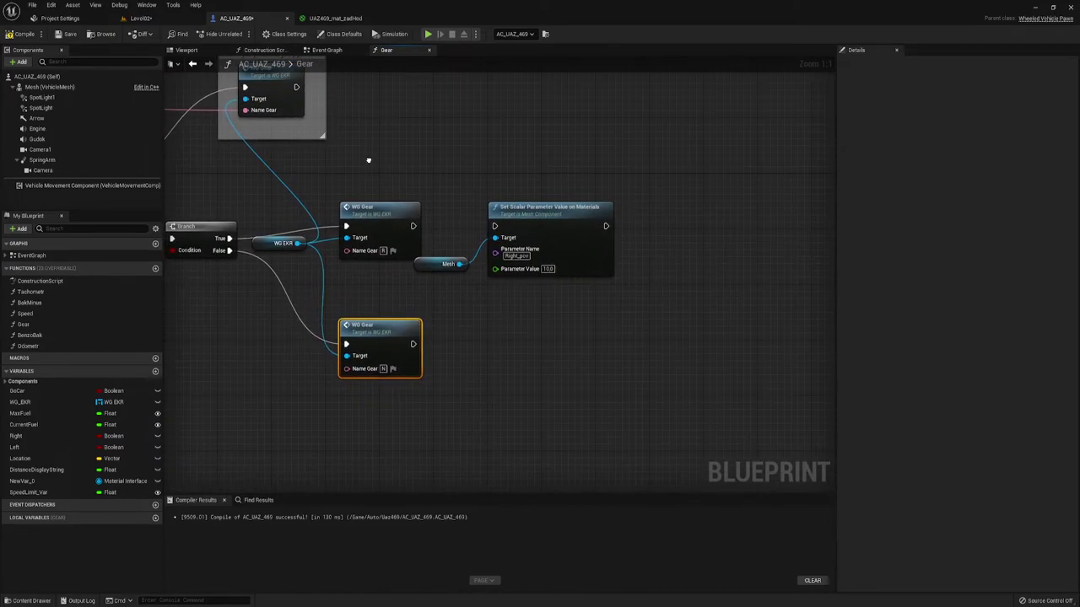
right_drag(417, 175, 427, 188)
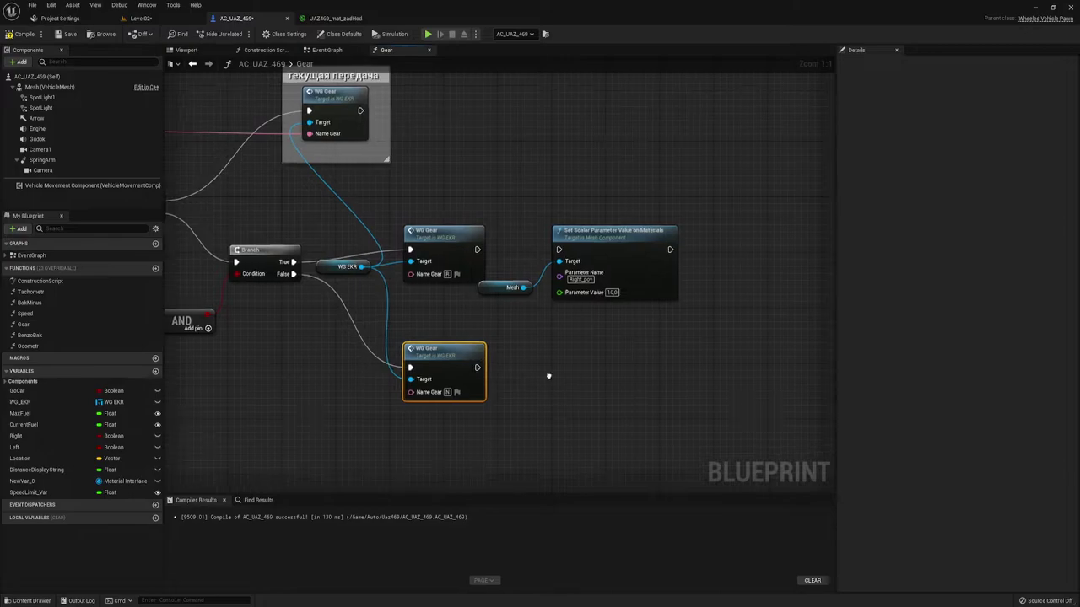
right_drag(560, 349, 543, 311)
key(ctrl+v)
drag(630, 299, 593, 332)
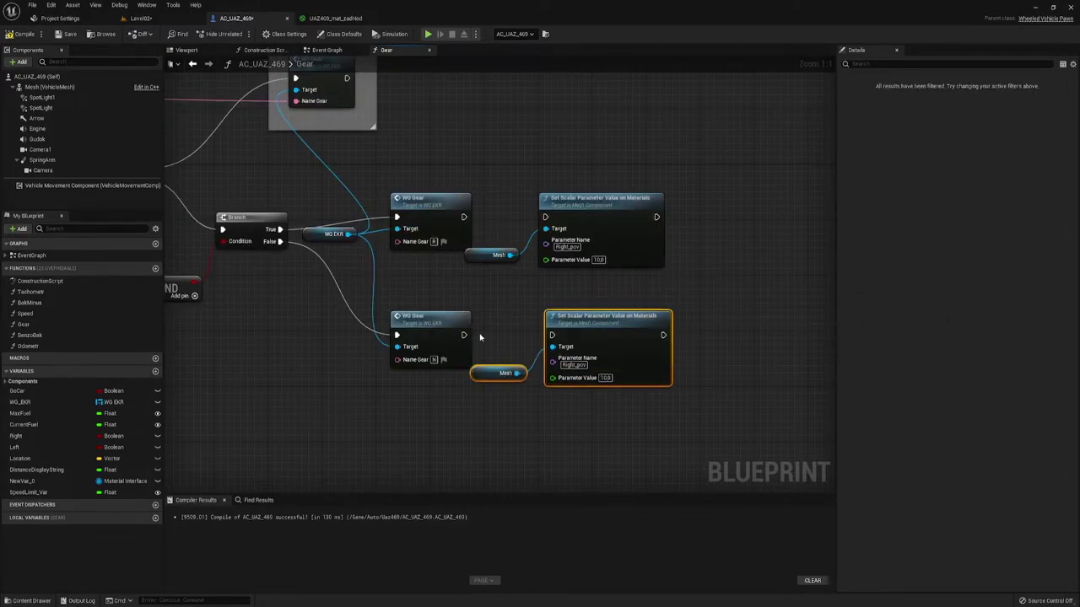
drag(464, 335, 552, 336)
drag(464, 217, 546, 217)
Step: Copy the ZadHod parameter name from the UAZ469_mat_zadHod material's Details panel
click(330, 18)
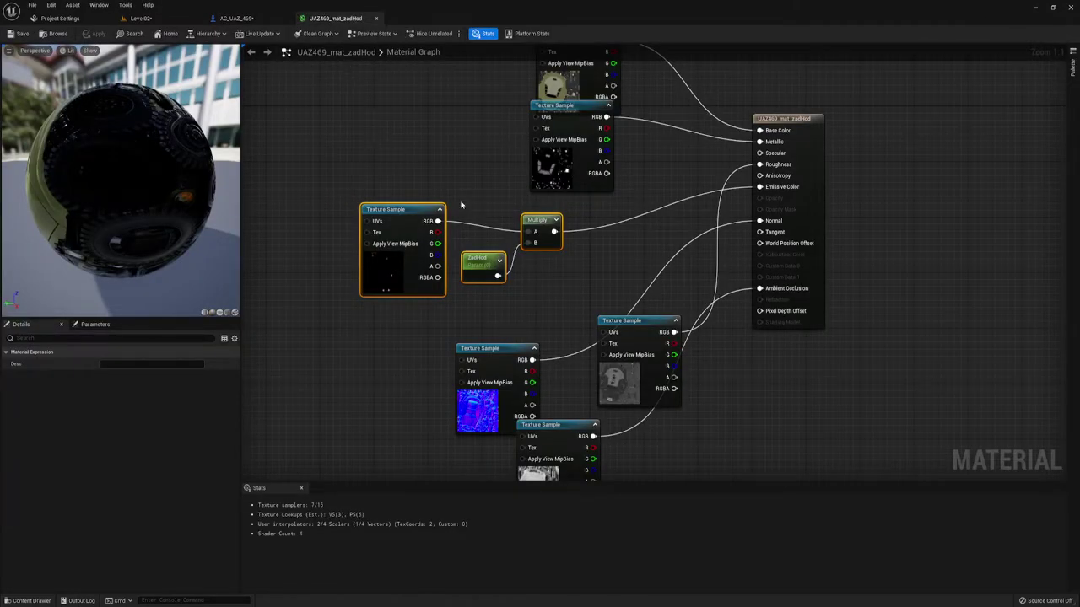
click(476, 258)
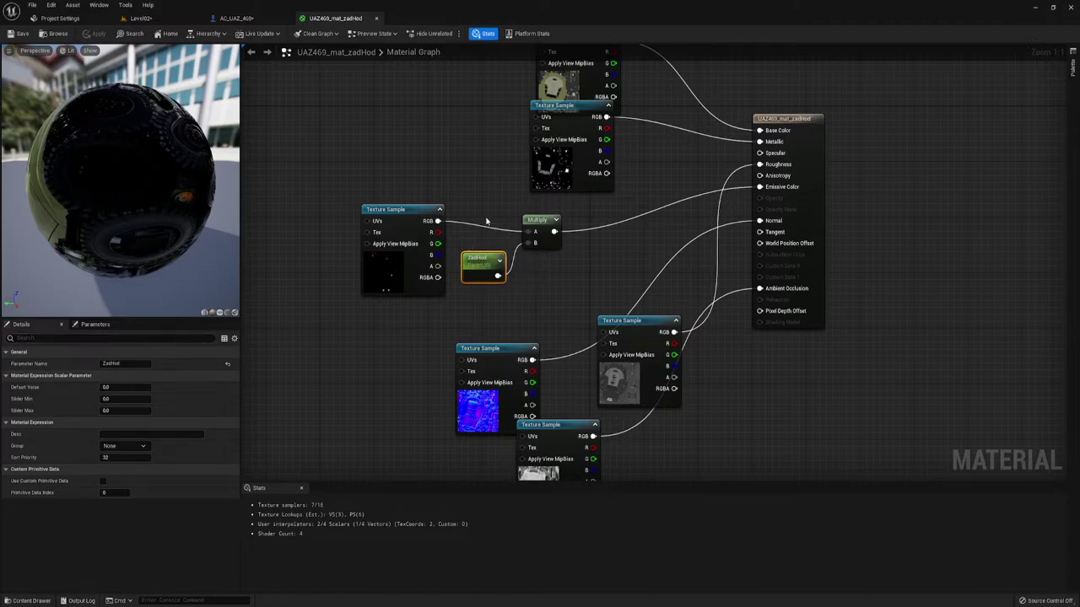
drag(463, 189, 513, 306)
click(127, 364)
click(236, 18)
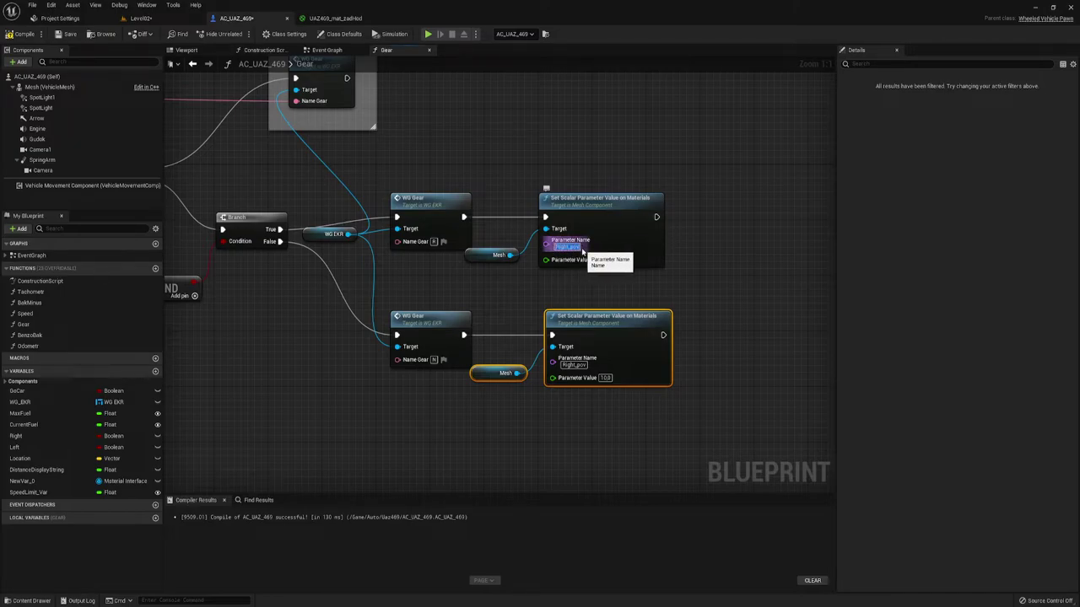
Step: Paste ZadHod as the Parameter Name on the Set Scalar nodes
text(ZadHod)
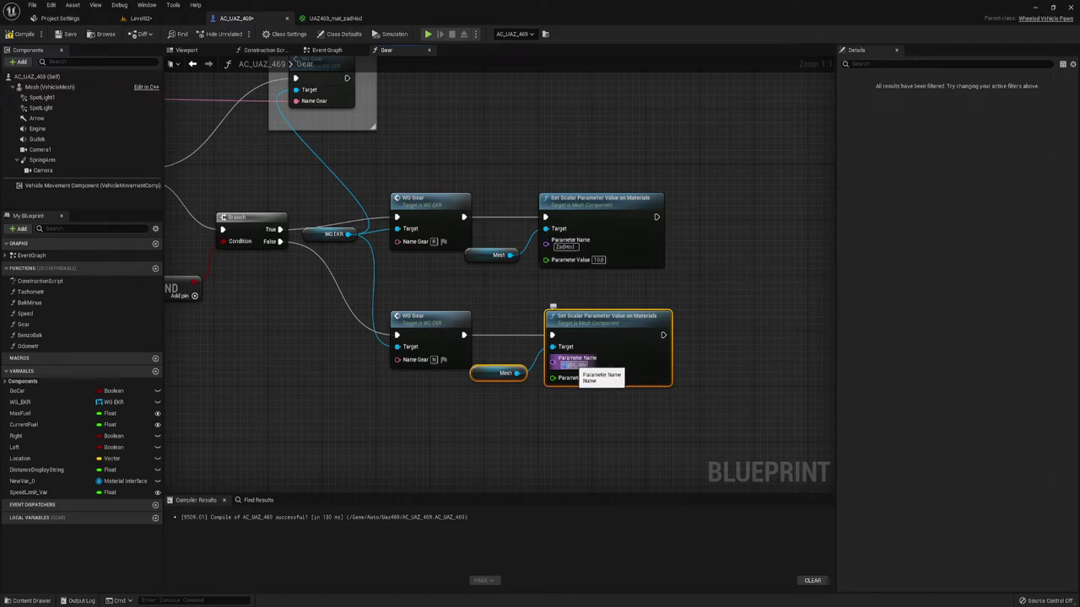
text(ZadHod)
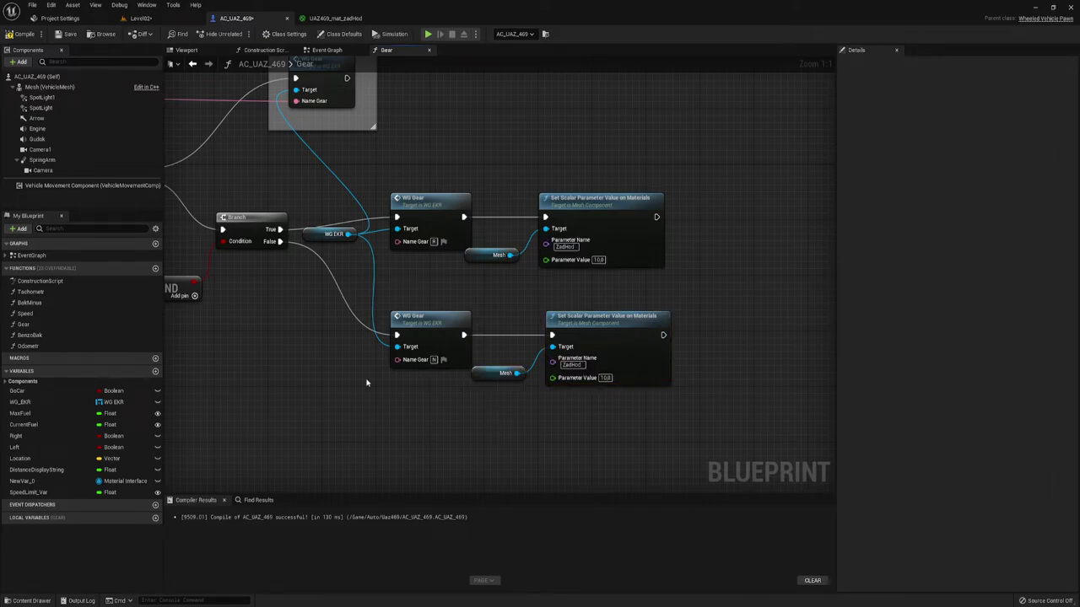
scroll(366, 383, down, 2)
mouse_move(347, 370)
right_down()
mouse_move(520, 372)
mouse_move(539, 361)
right_up()
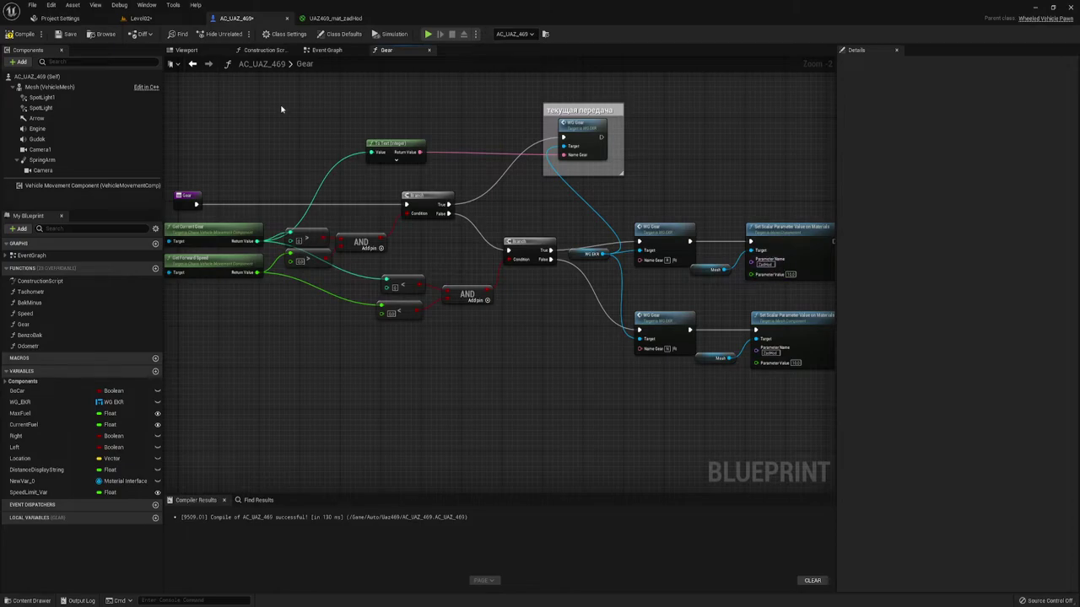
Step: Compile the Blueprint and run a quick Simulate test, then stop it
click(23, 34)
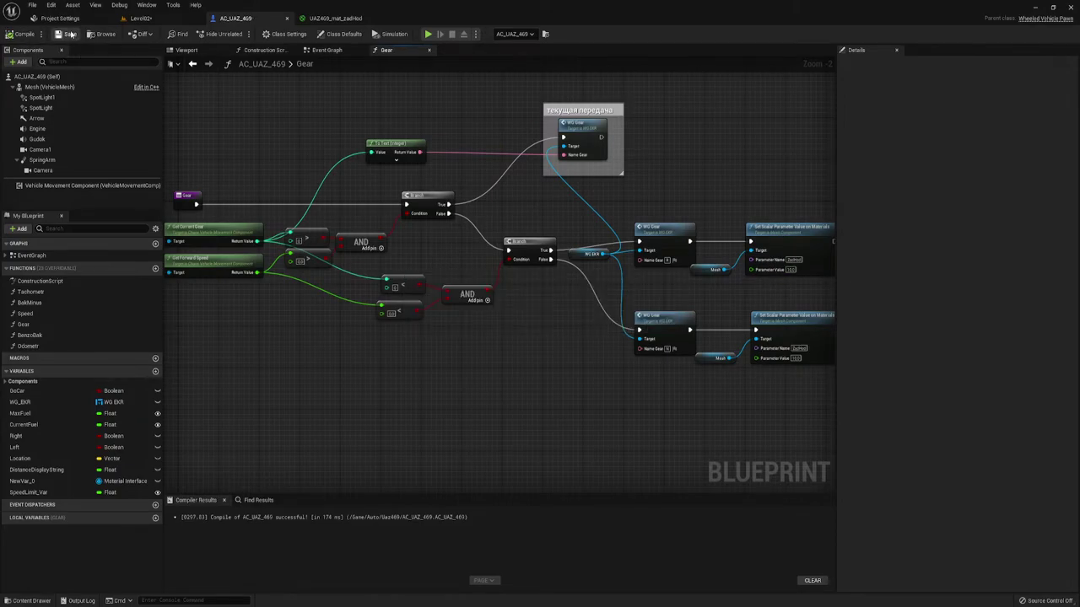
click(427, 34)
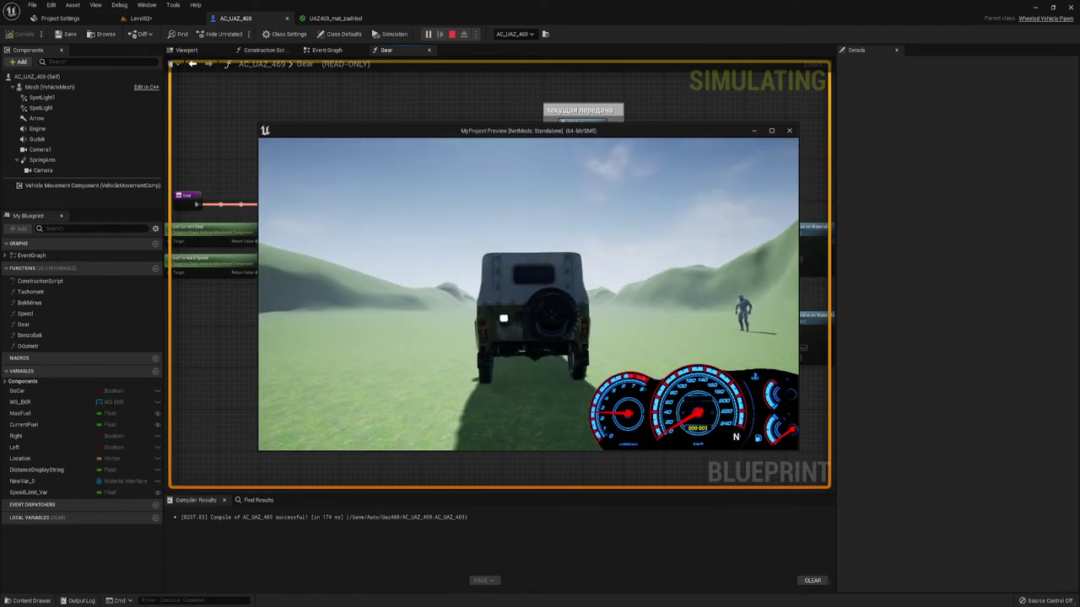
key(Escape)
click(335, 17)
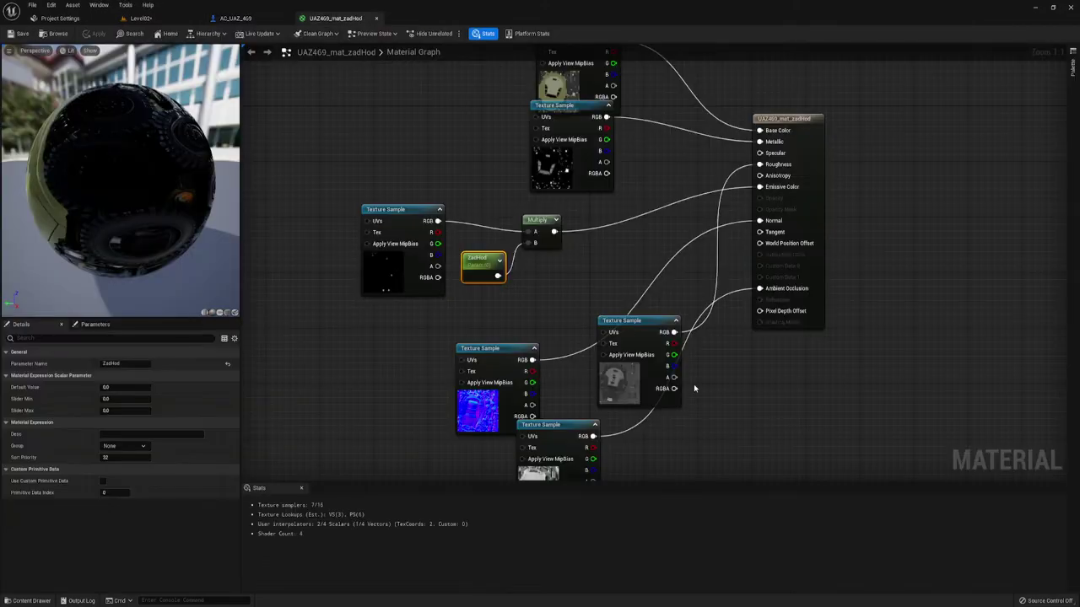
click(235, 17)
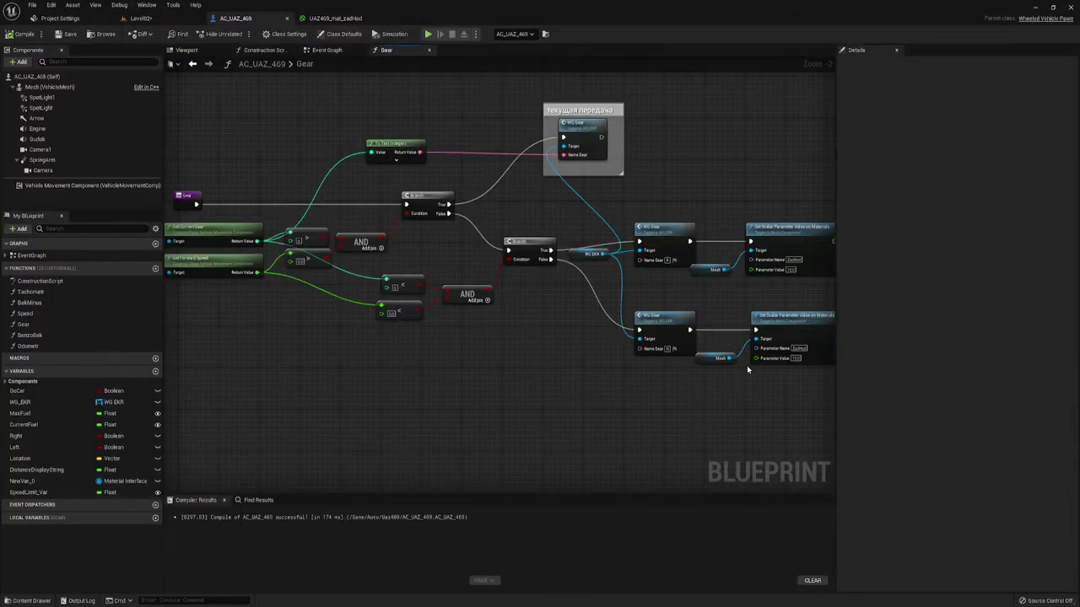
Step: Bring the Set Scalar Parameter nodes into view and select the upper ZadHod Set Scalar and Mesh nodes
right_drag(746, 366, 548, 328)
scroll(572, 320, up, 2)
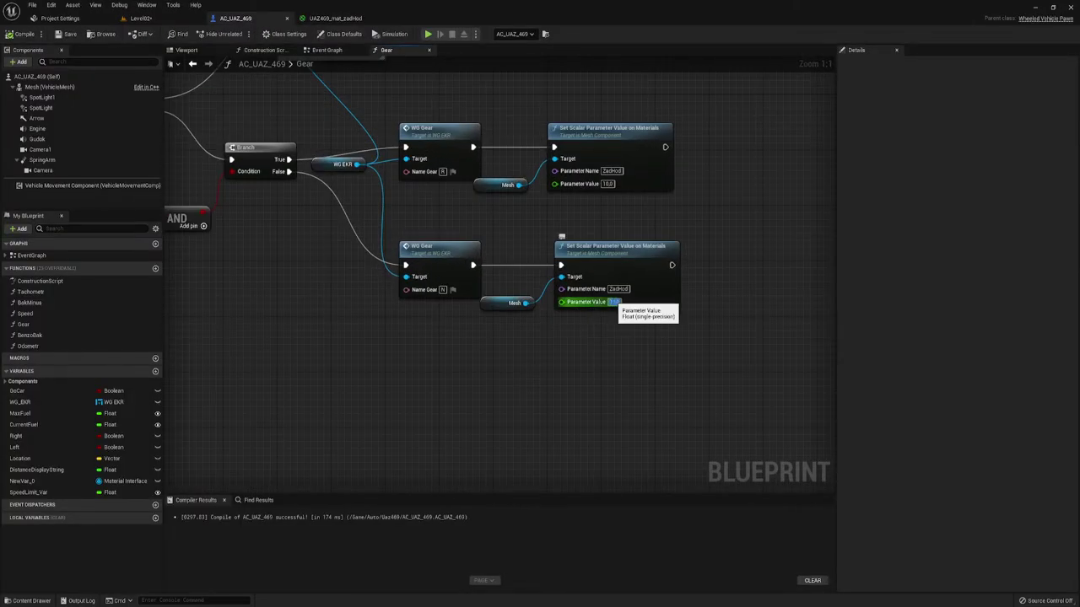
click(614, 302)
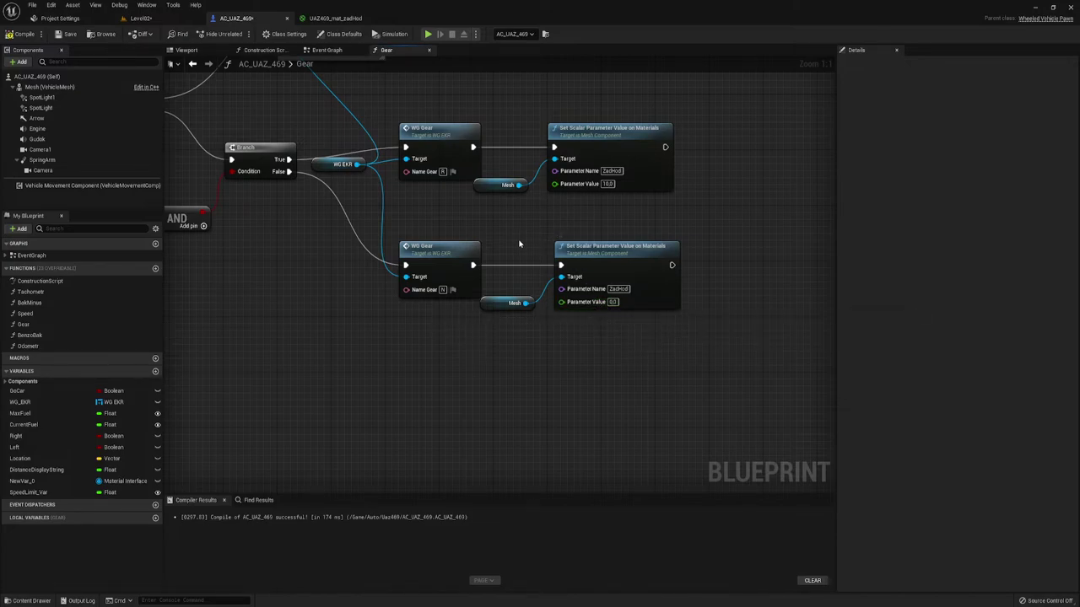
drag(518, 245, 615, 325)
right_drag(517, 222, 519, 236)
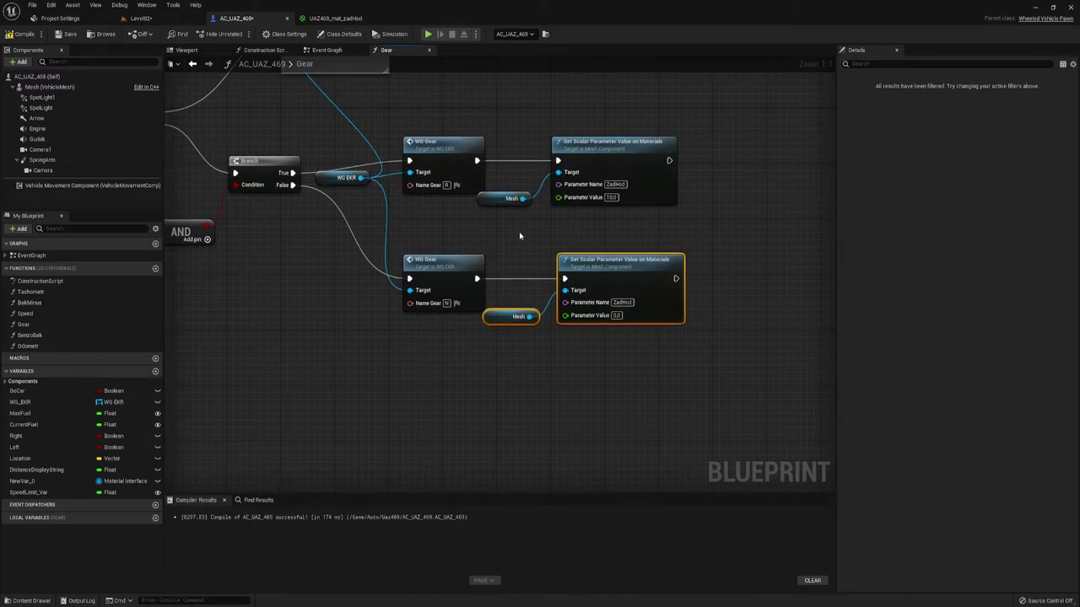
drag(499, 233, 621, 121)
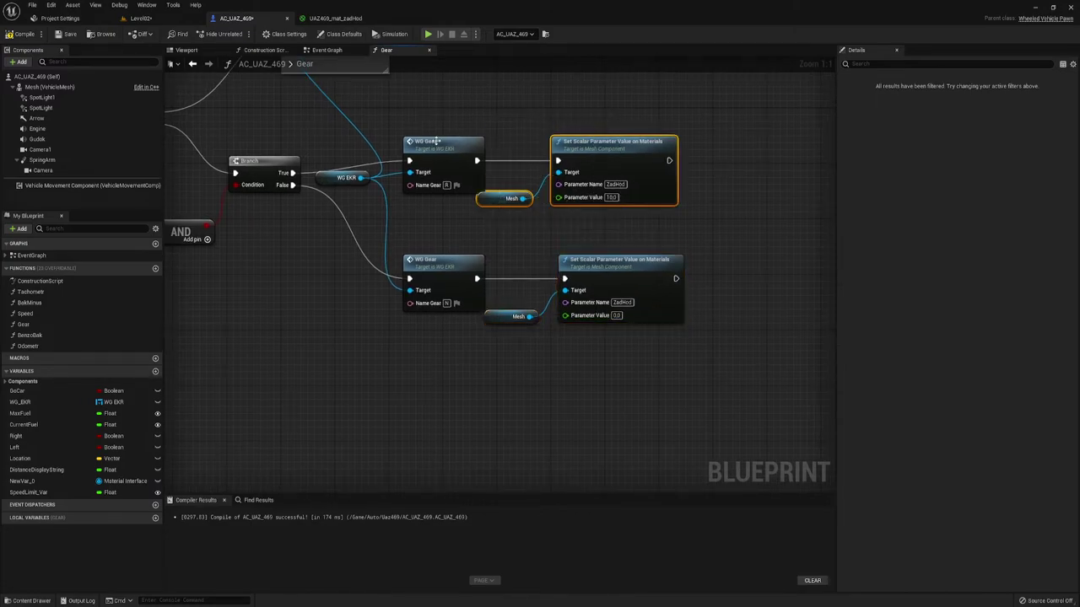
Step: Change the reverse-gear ZadHod value from 10.0 to 5.0, recompile, and go back to Level02
click(612, 198)
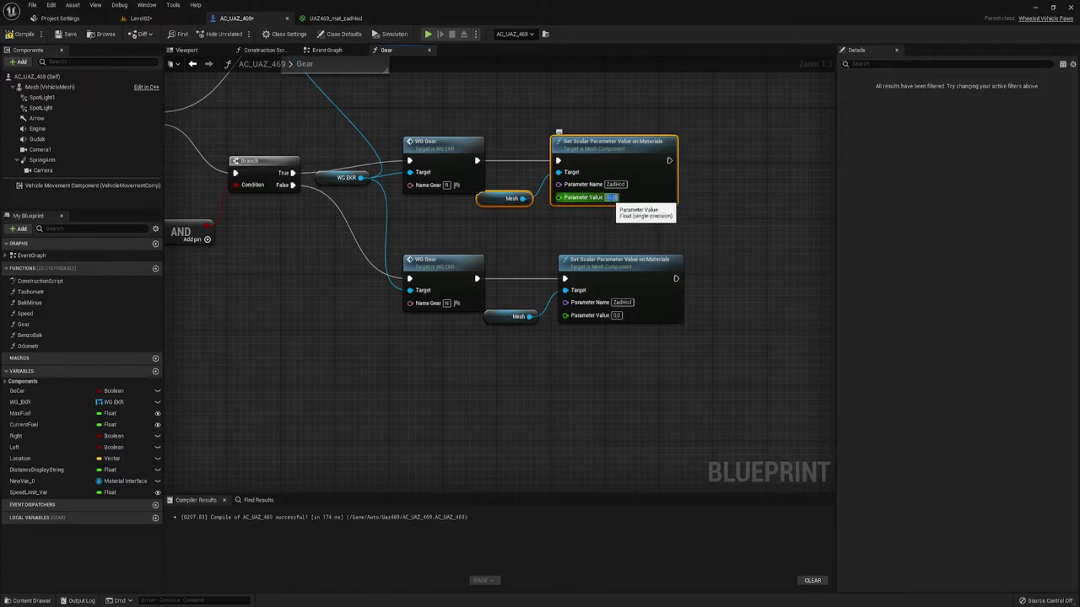
text(15)
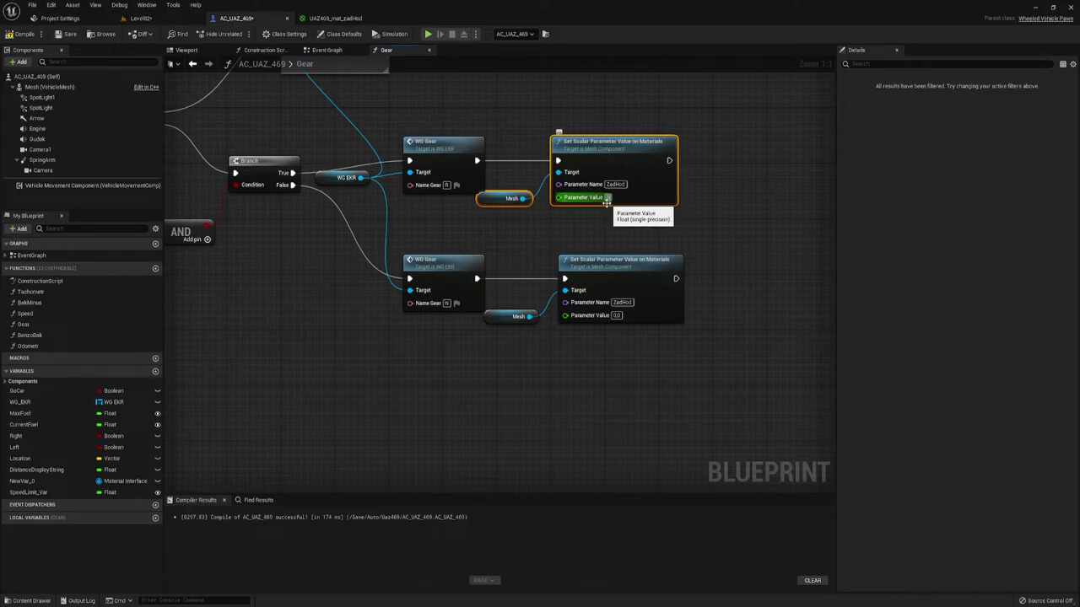
click(540, 221)
click(12, 35)
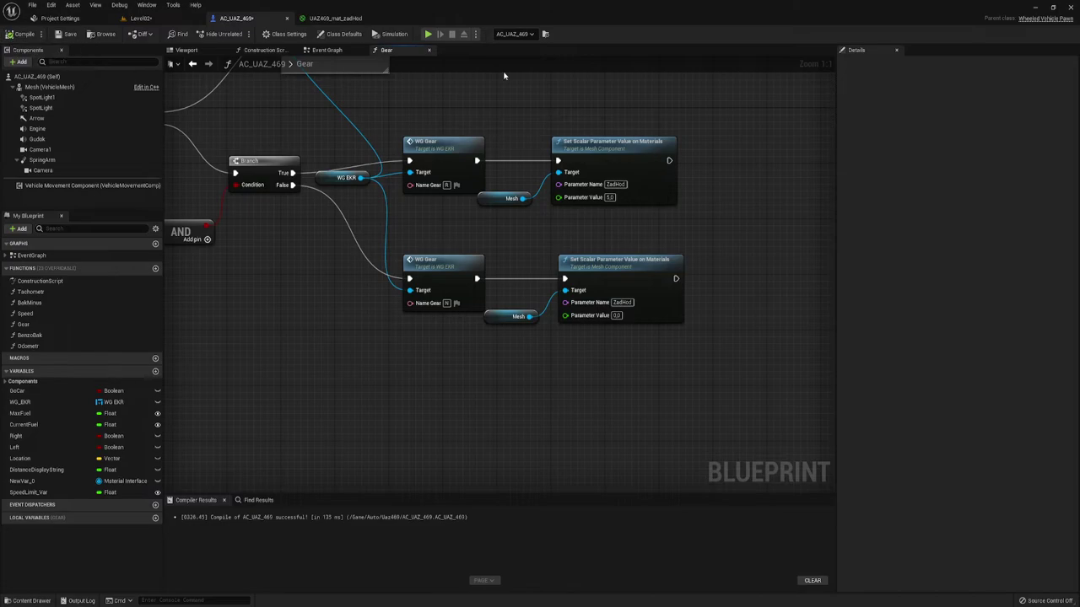
click(140, 18)
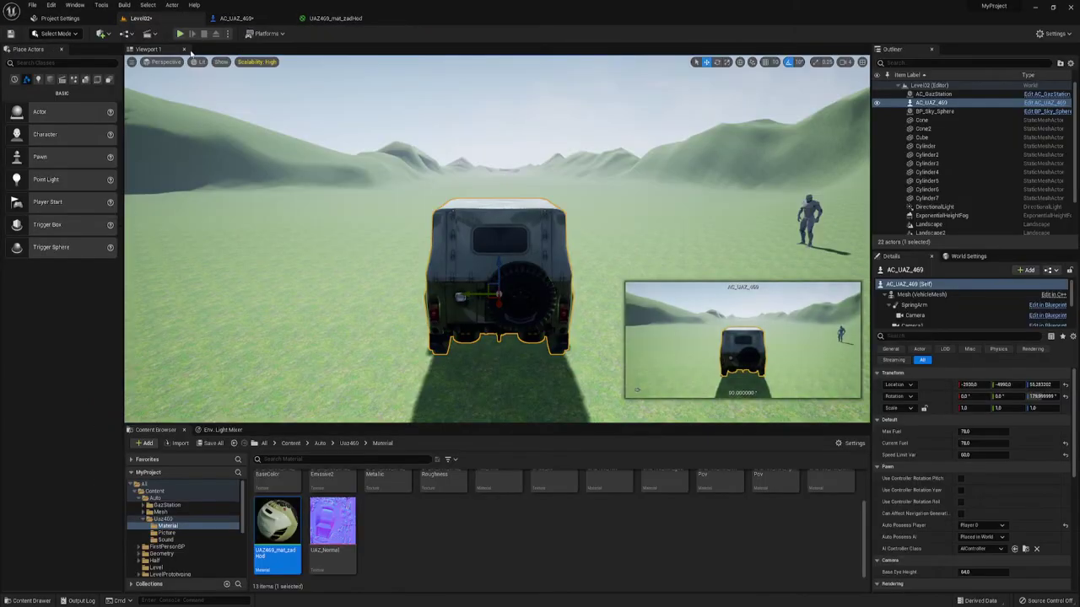
click(179, 34)
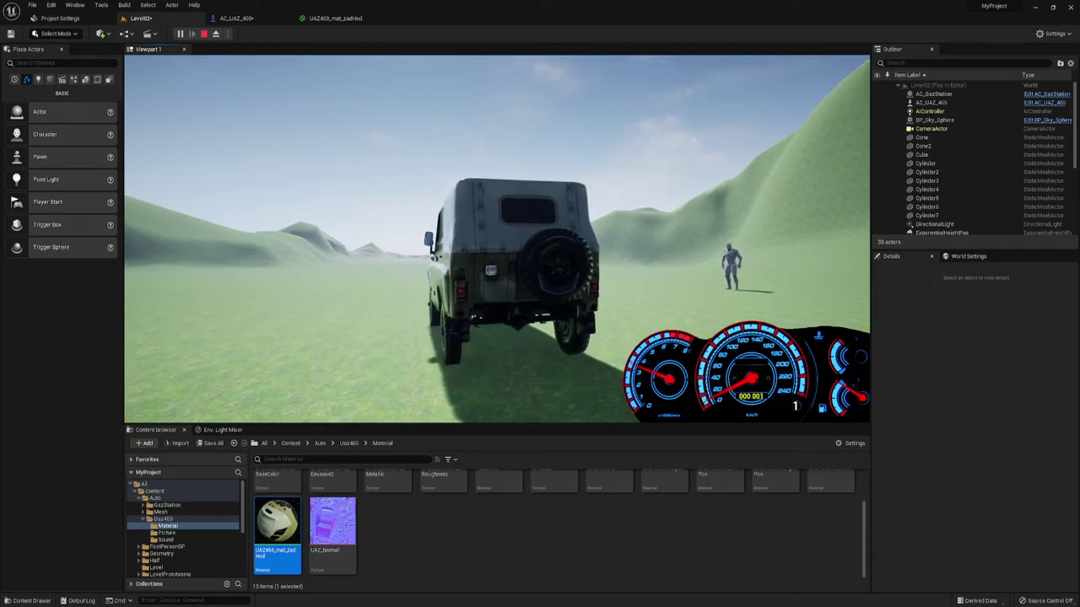
key(w)
key(s)
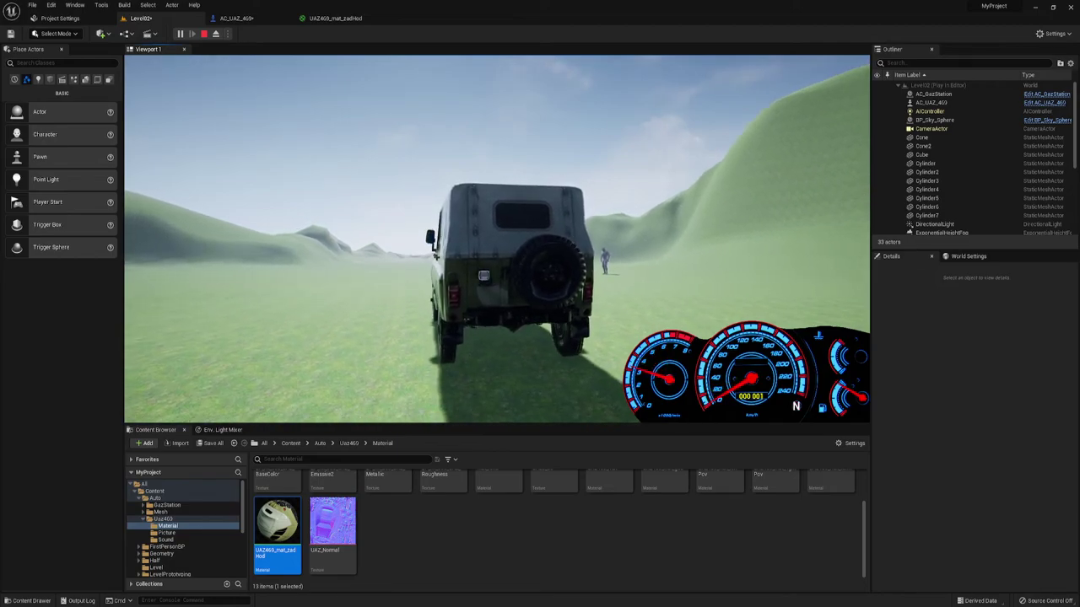
key(Escape)
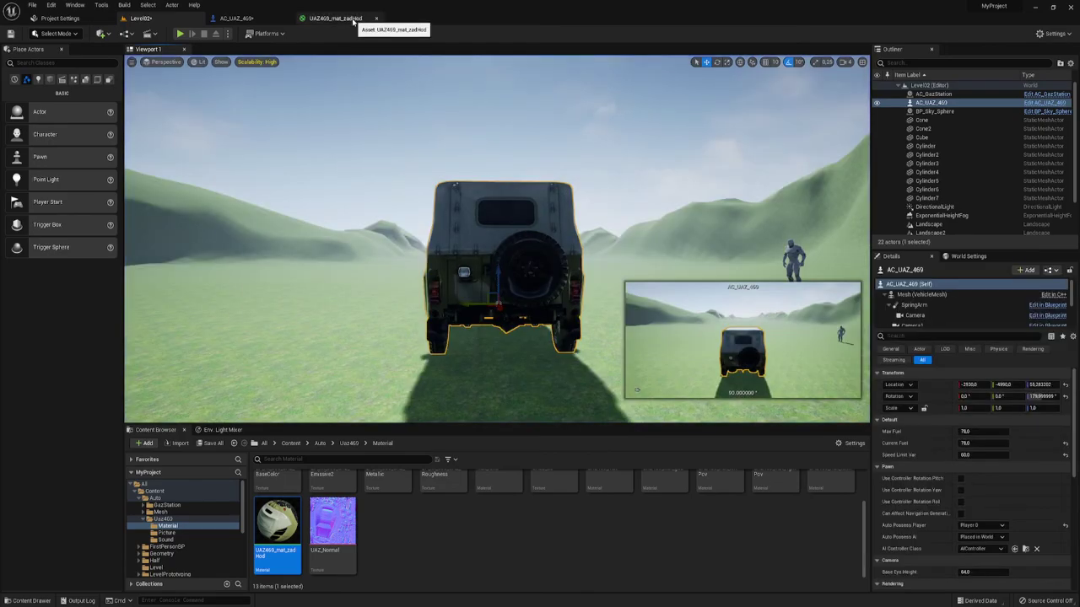
click(335, 17)
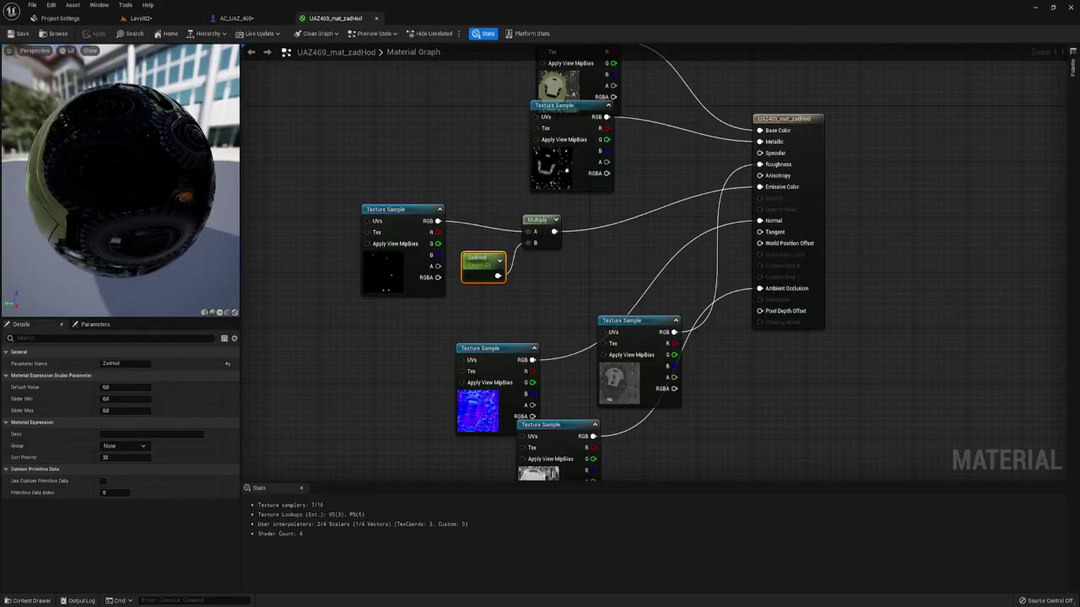
click(236, 17)
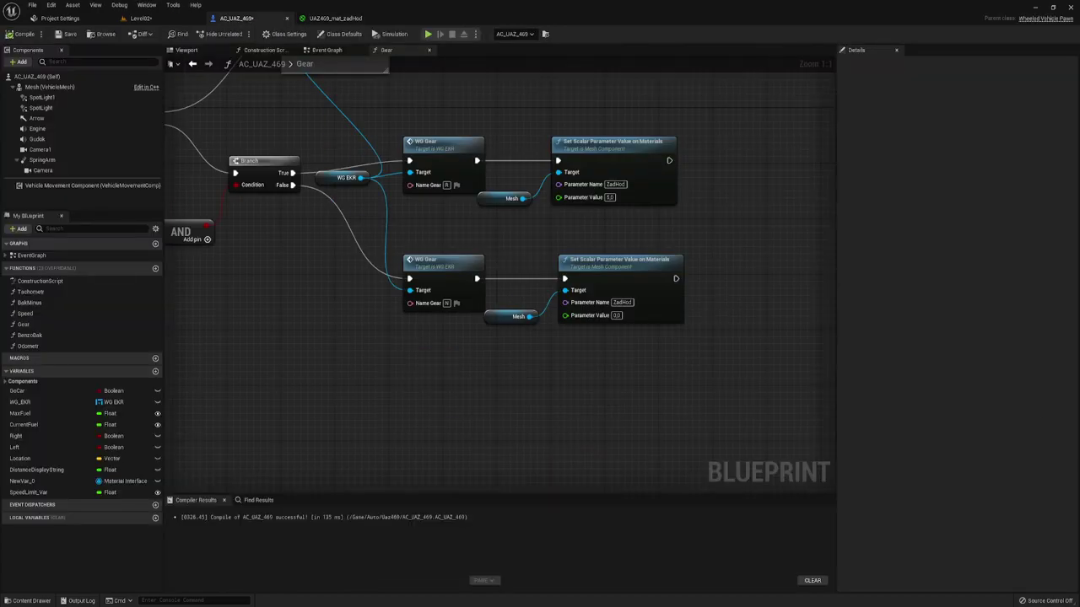
click(141, 18)
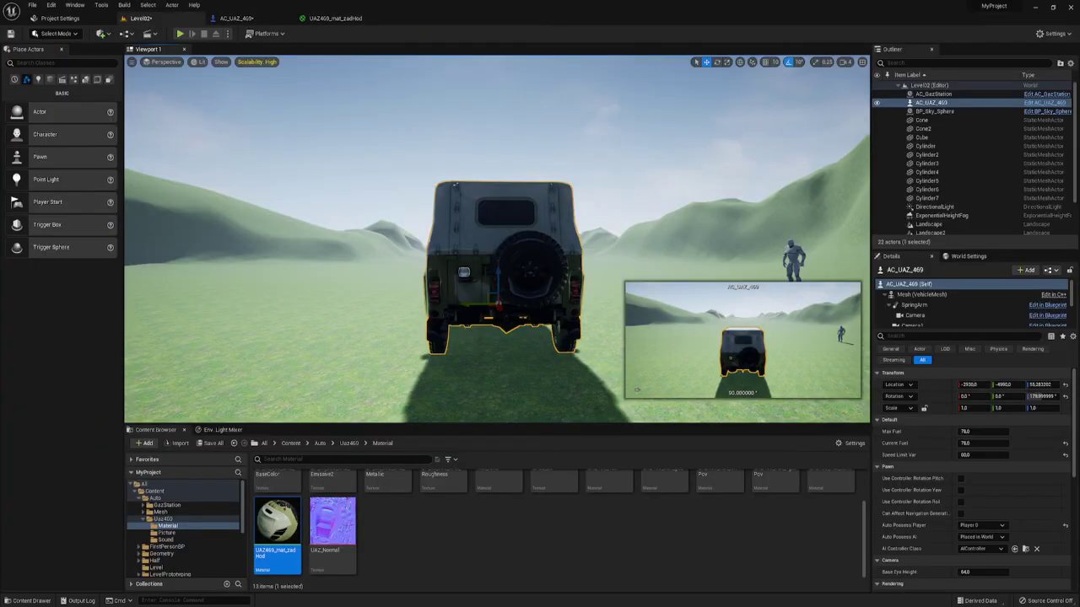